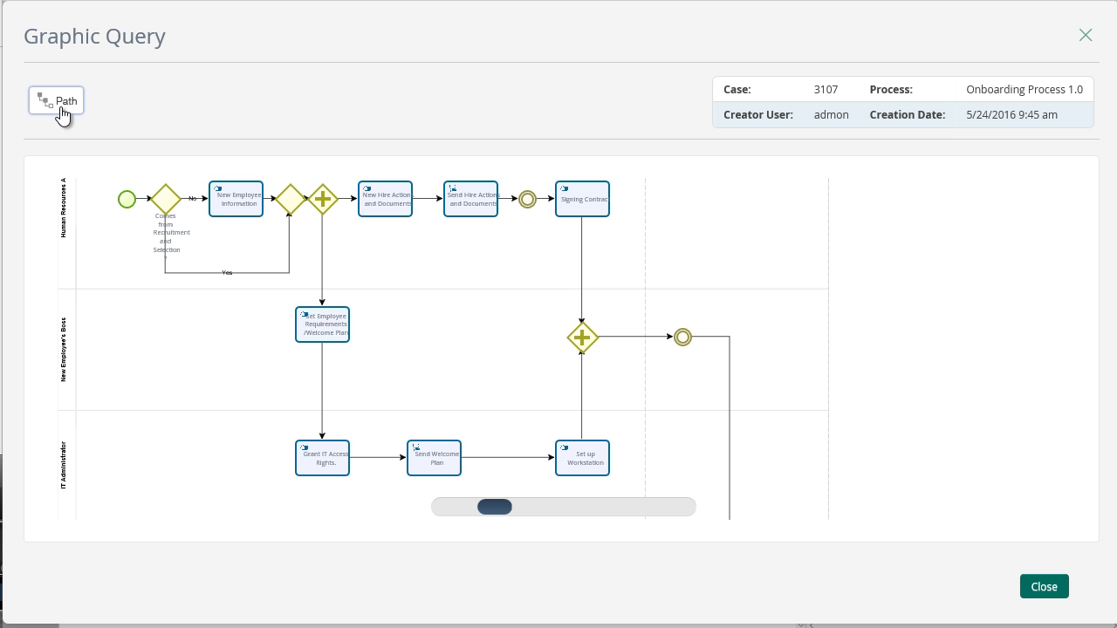
Step: Animate case 3107's path through Set up Workstation and Signing Contract into the parallel gateway
{"action": "left_click", "coordinate": [61, 108]}
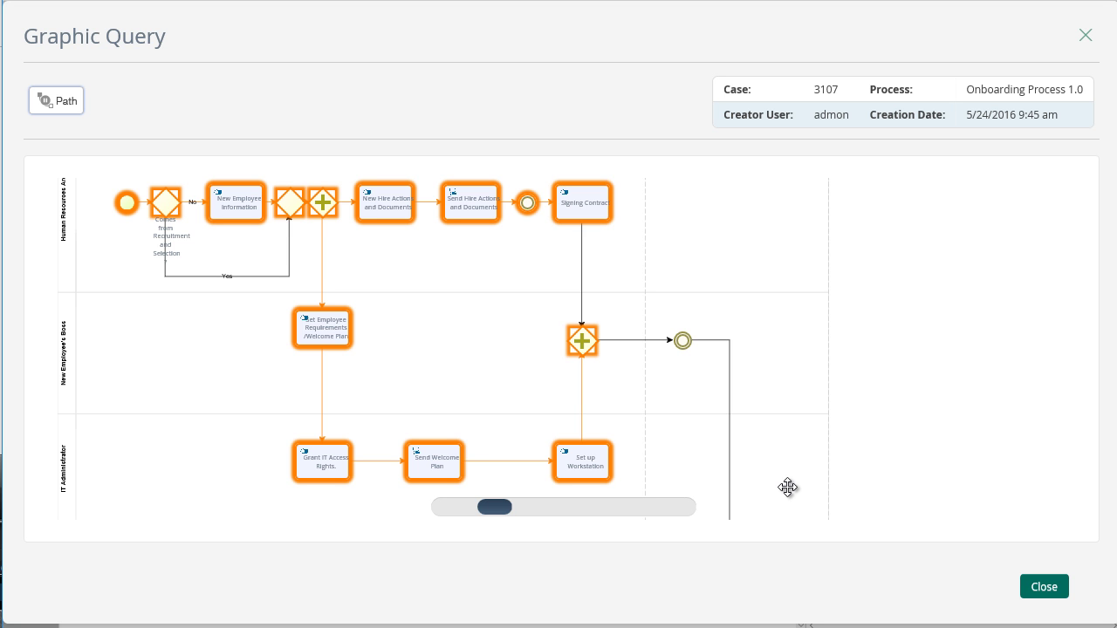
Step: Pan down to the New Employee lane, then sign back in to reach the All Cases inbox
{"action": "left_click_drag", "start_coordinate": [793, 454], "coordinate": [794, 317]}
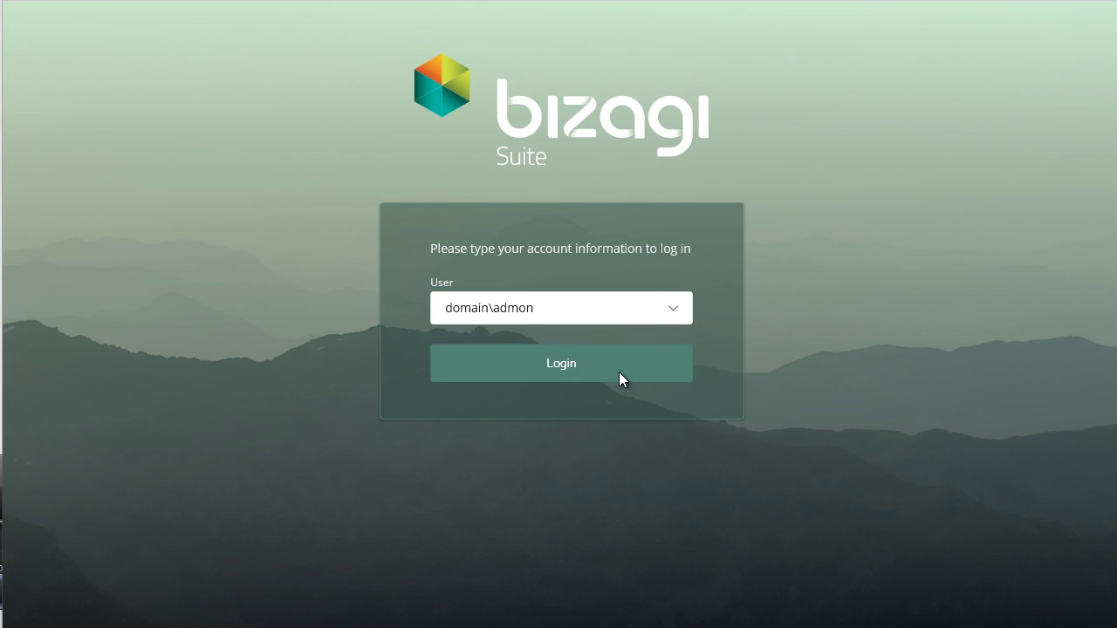
{"action": "left_click", "coordinate": [619, 371]}
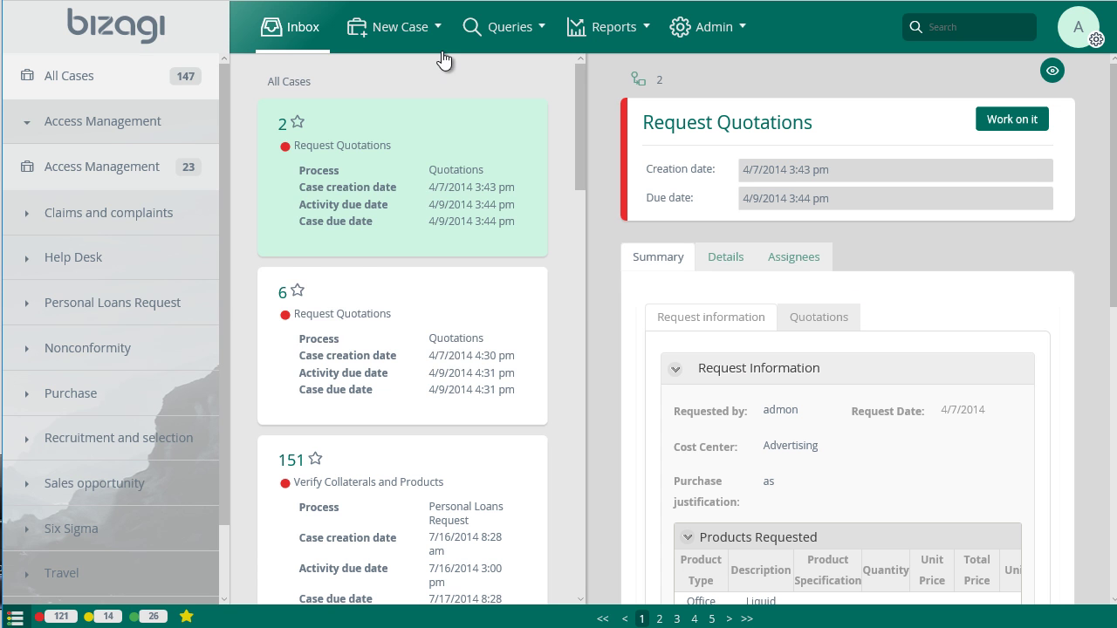
Step: Start a new onboarding case and enter the employee's first and last name
{"action": "left_click", "coordinate": [429, 42]}
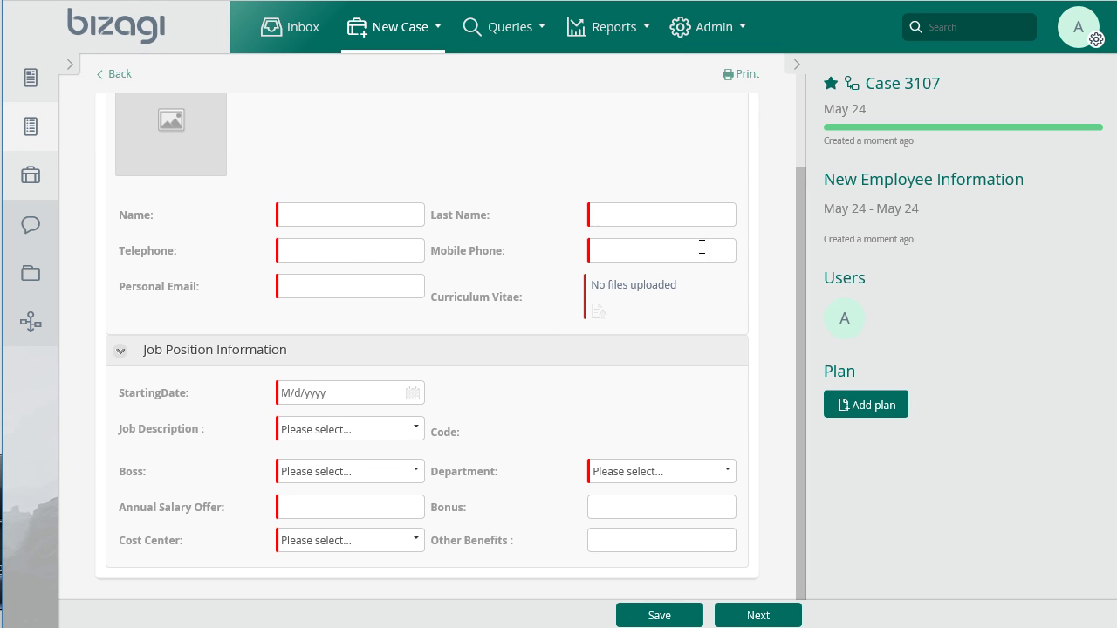
{"action": "left_click", "coordinate": [417, 217]}
{"action": "key", "text": "Tab"}
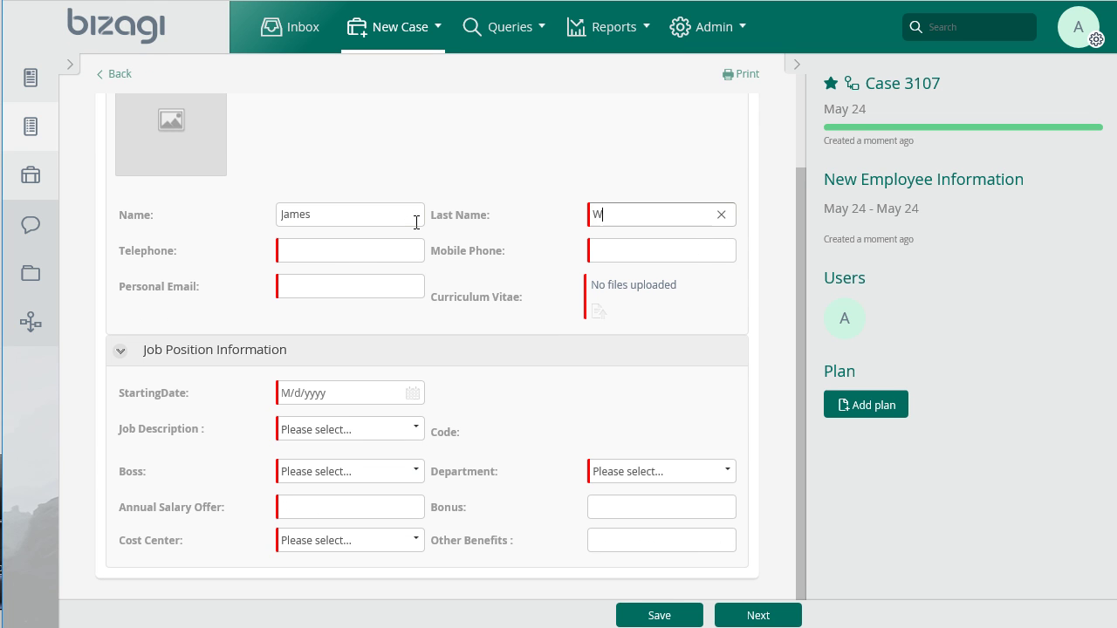
Step: Fill in the employee's phone numbers and e-mail, and choose Senior Accountant as the job description
{"action": "key", "text": "Tab"}
{"action": "type", "text": "3456254"}
{"action": "key", "text": "Tab"}
{"action": "key", "text": "Tab"}
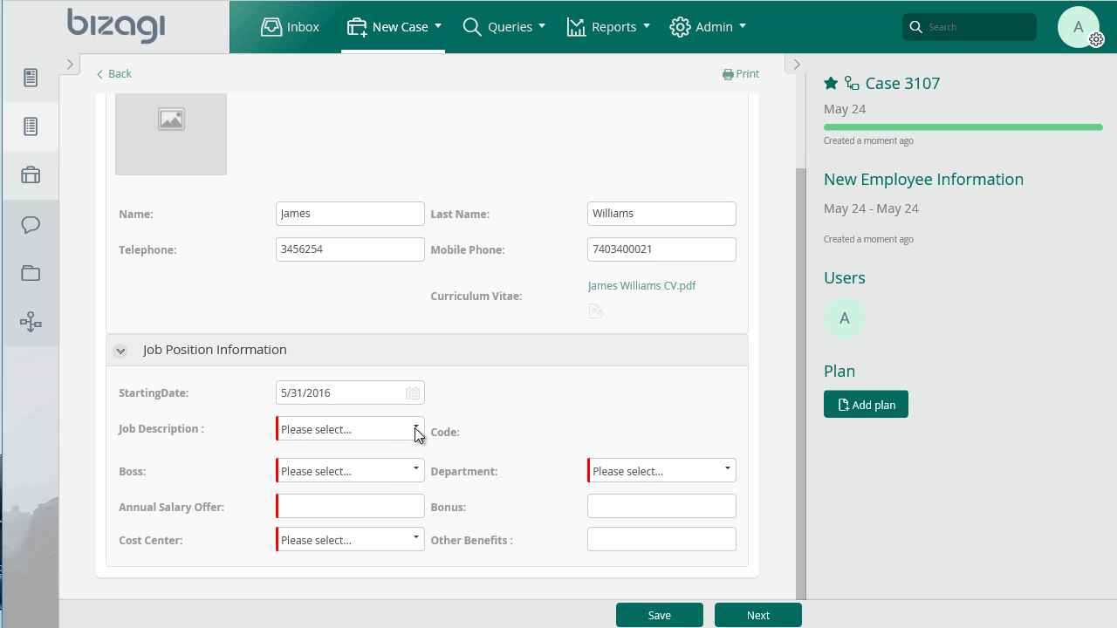
{"action": "left_click", "coordinate": [414, 427]}
{"action": "left_click", "coordinate": [354, 551]}
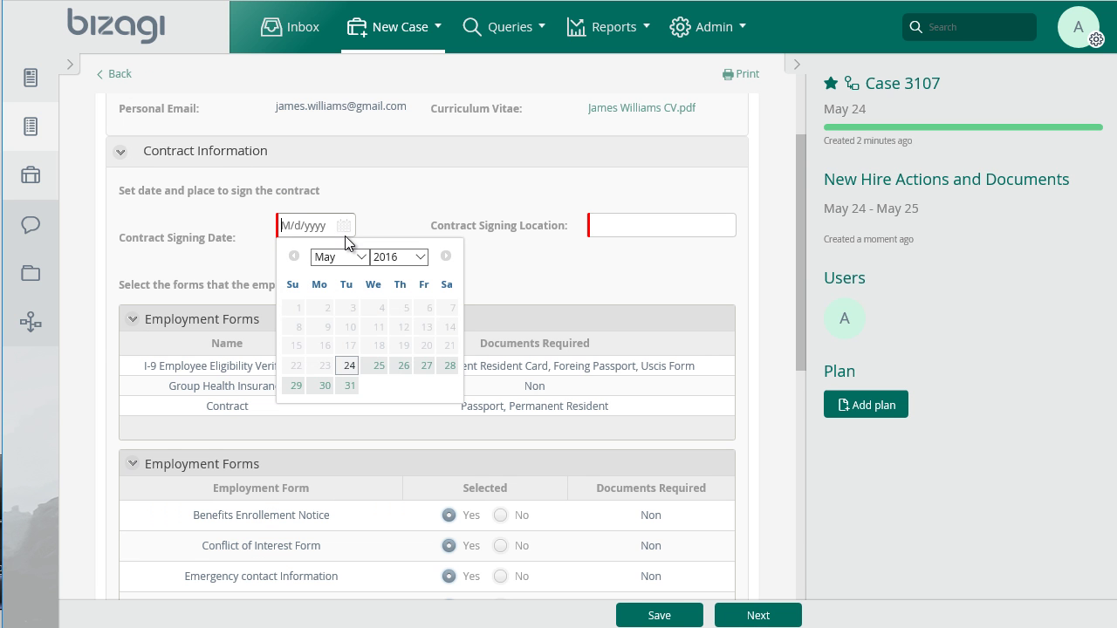
Step: Set the contract signing date to 5/27/2016 and mark the Parking Permit and Payroll forms as No
{"action": "left_click", "coordinate": [427, 366]}
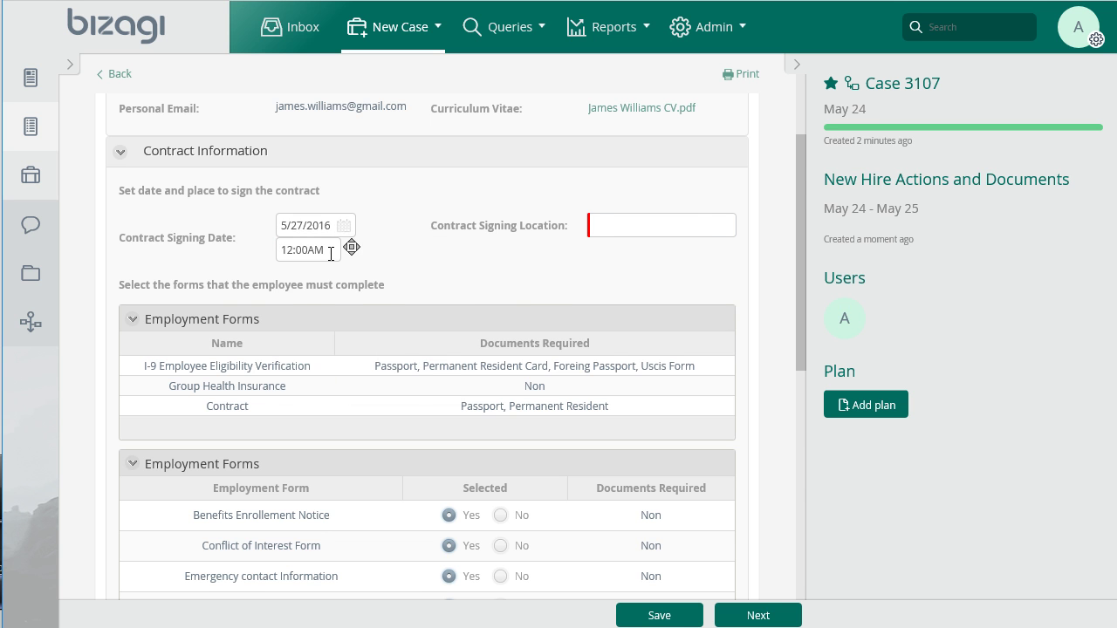
{"action": "scroll", "coordinate": [636, 263], "scroll_direction": "down", "scroll_amount": 2}
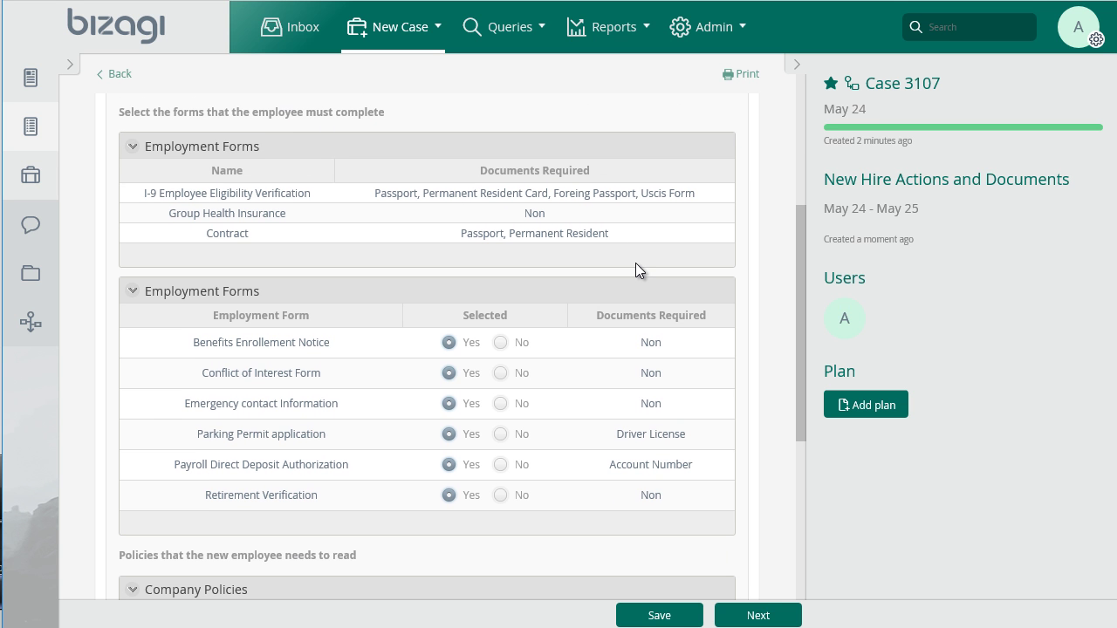
{"action": "left_click", "coordinate": [501, 434]}
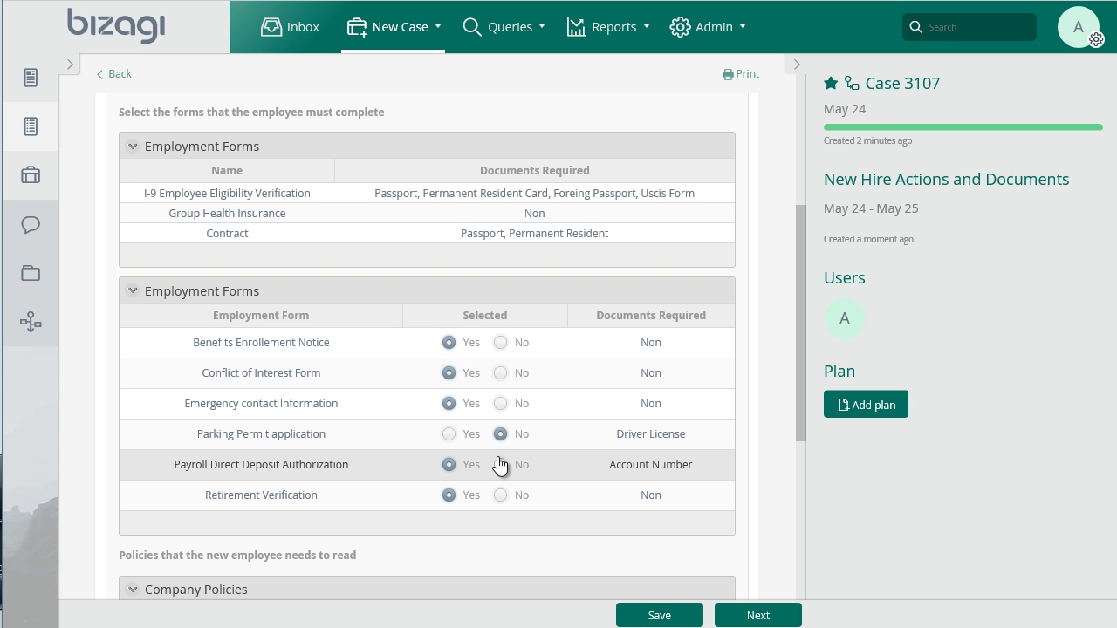
{"action": "left_click", "coordinate": [500, 464]}
Step: Pick a date for the Conflict of Interest policy meeting
{"action": "scroll", "coordinate": [759, 493], "scroll_direction": "down", "scroll_amount": 2}
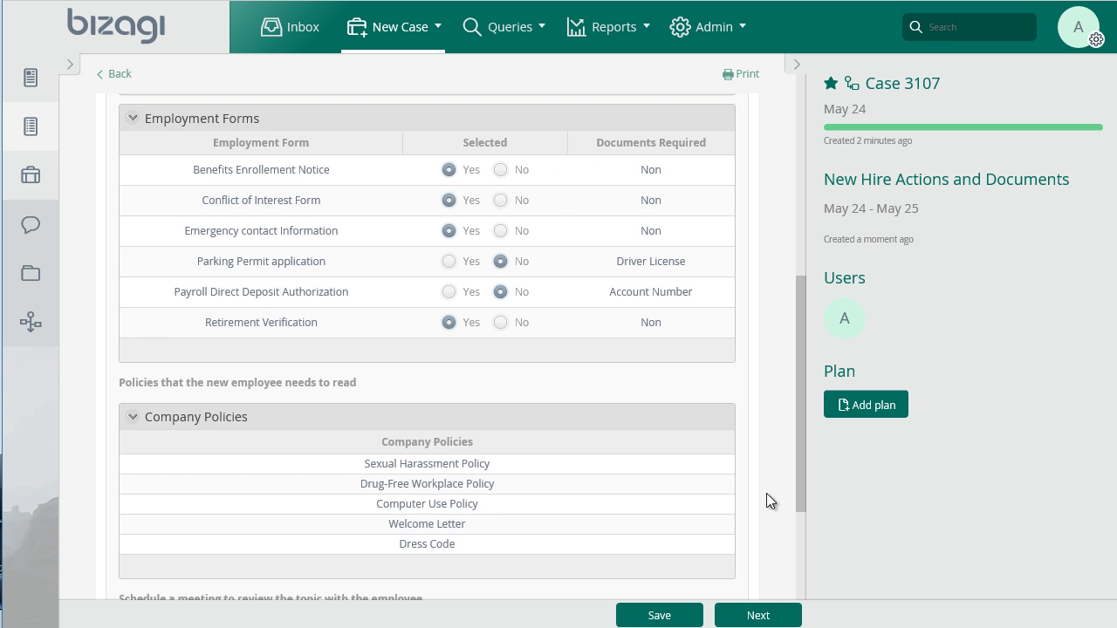
{"action": "scroll", "coordinate": [766, 493], "scroll_direction": "down", "scroll_amount": 2}
{"action": "scroll", "coordinate": [768, 493], "scroll_direction": "down", "scroll_amount": 1}
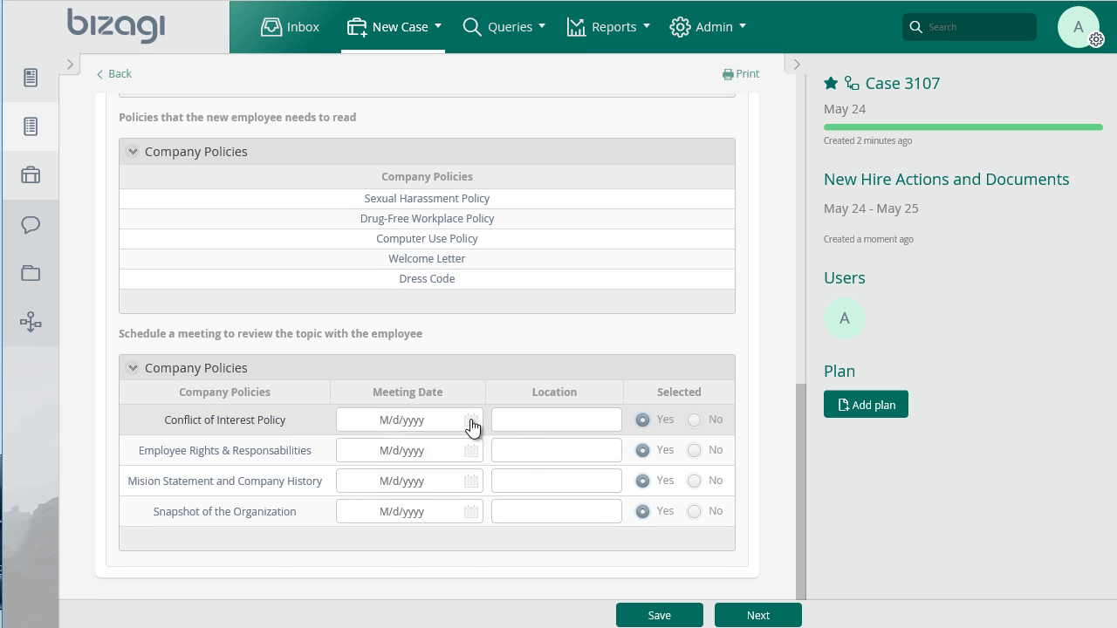
{"action": "left_click", "coordinate": [471, 420]}
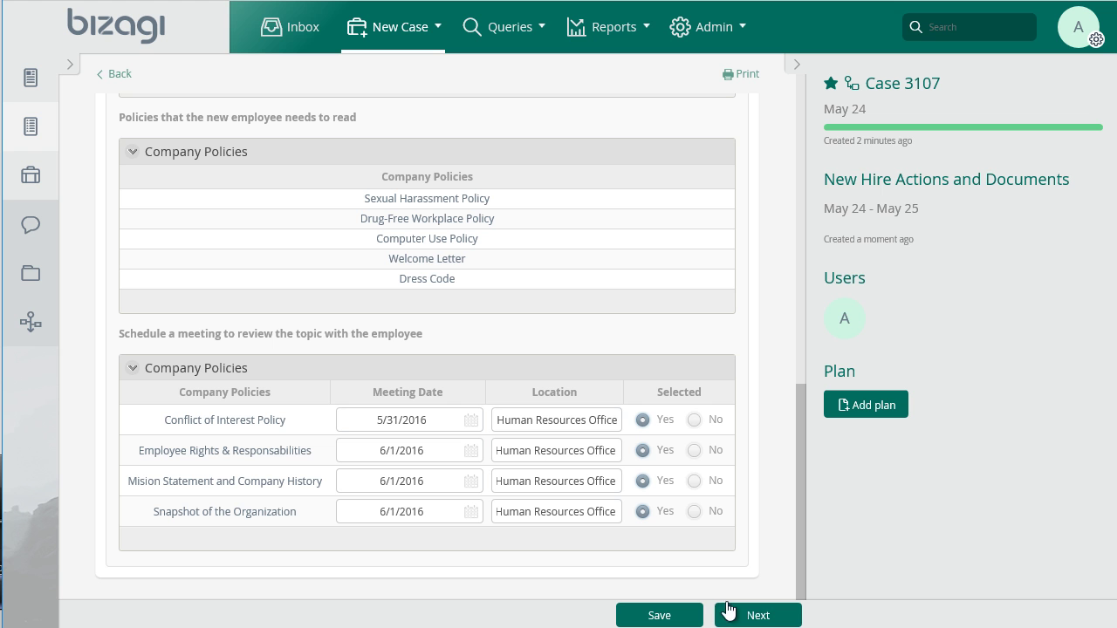
Step: Submit the previous task and comment the Network User right with 'Access to the folders of the area'
{"action": "left_click", "coordinate": [731, 615]}
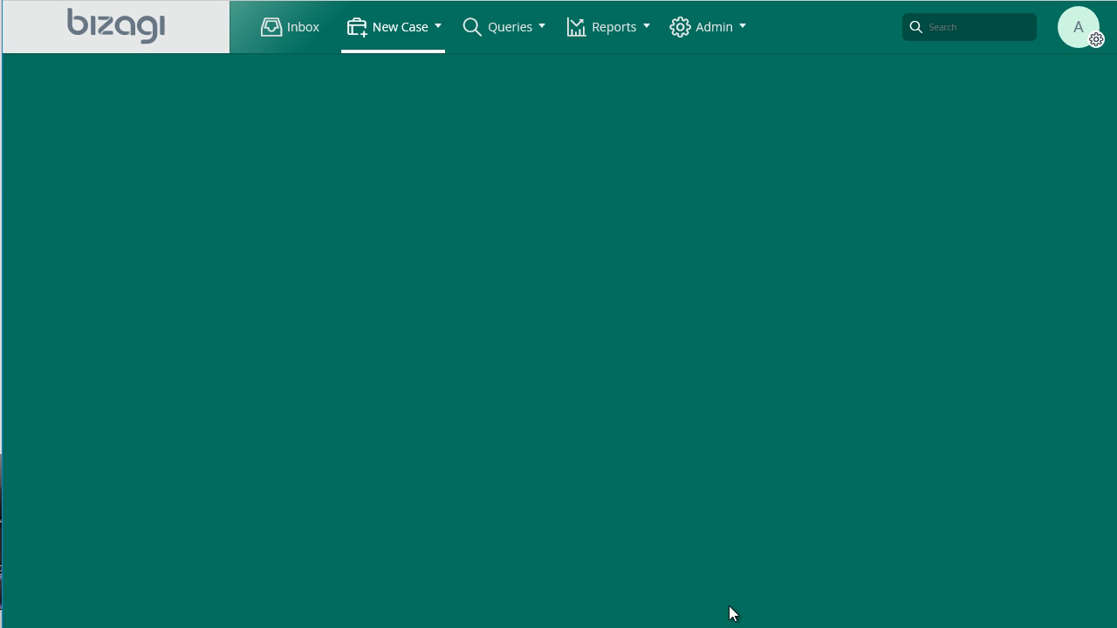
{"action": "scroll", "coordinate": [763, 468], "scroll_direction": "down", "scroll_amount": 1}
{"action": "scroll", "coordinate": [763, 467], "scroll_direction": "down", "scroll_amount": 2}
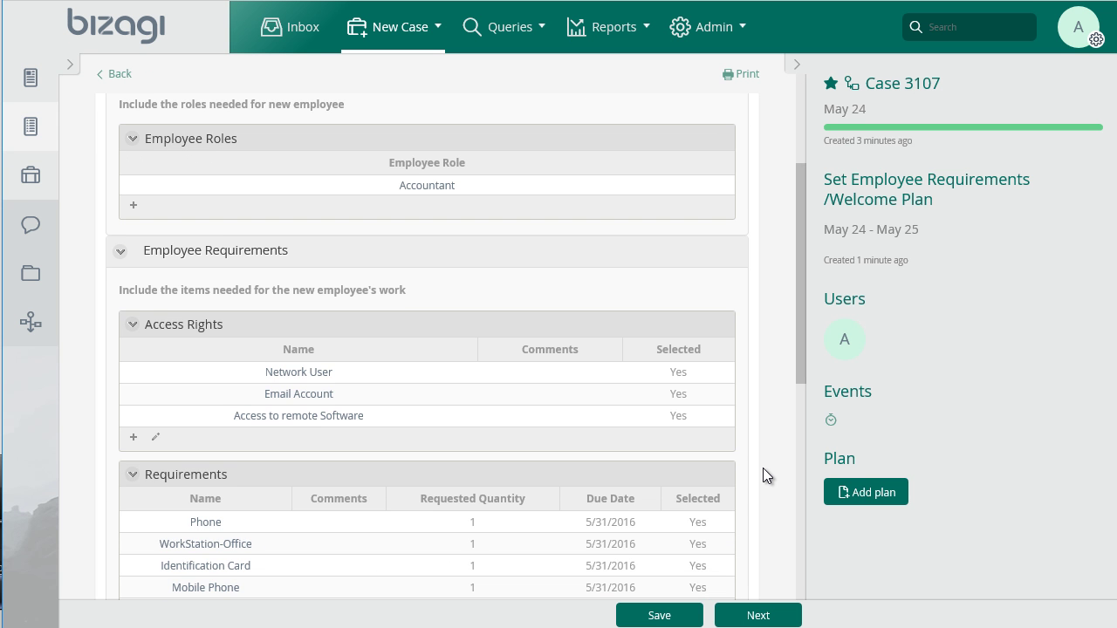
{"action": "left_click", "coordinate": [571, 375]}
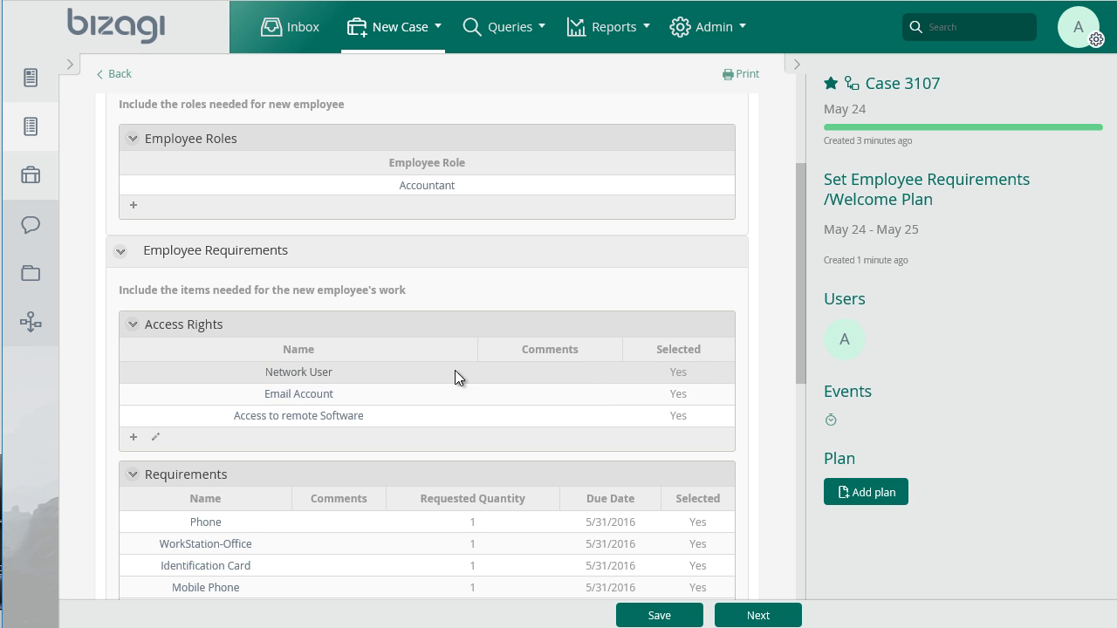
{"action": "left_click", "coordinate": [157, 439]}
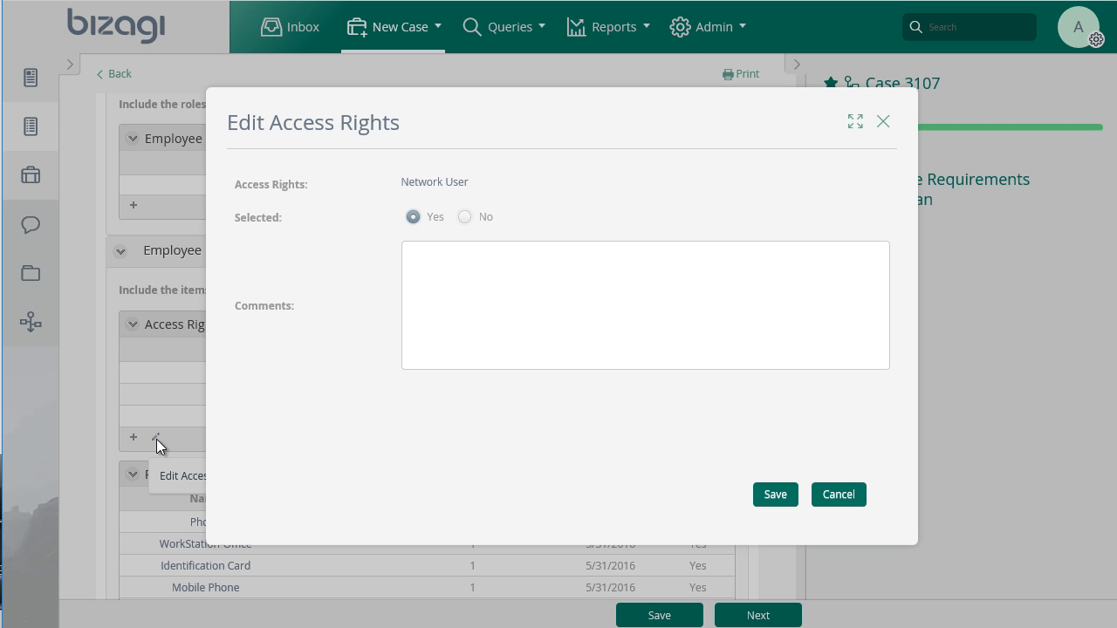
{"action": "left_click", "coordinate": [438, 281]}
{"action": "type", "text": "A"}
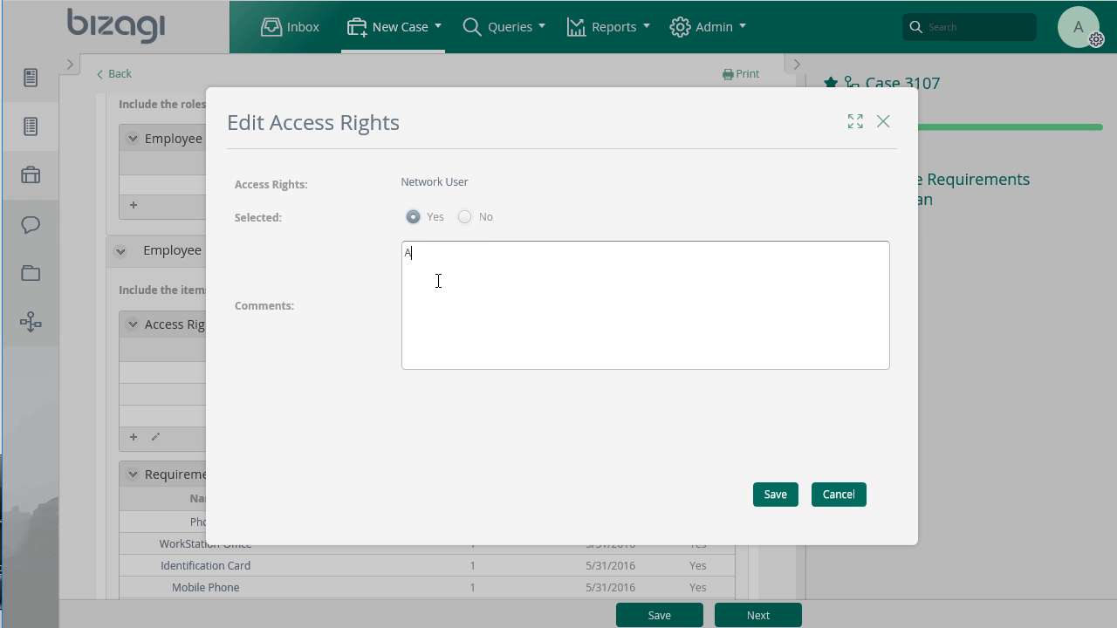
{"action": "type", "text": "ccess to the folders of the area"}
{"action": "left_click", "coordinate": [771, 494]}
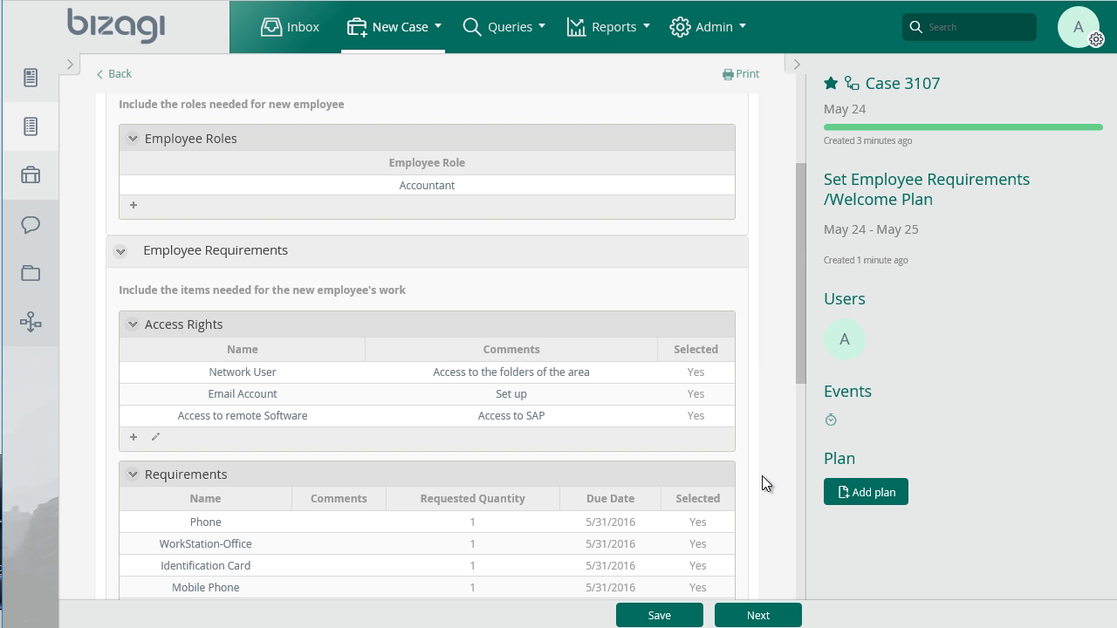
Step: Set the first week activity's date to 5/31/2016 and its location to Smith's Office
{"action": "scroll", "coordinate": [762, 475], "scroll_direction": "down", "scroll_amount": 3}
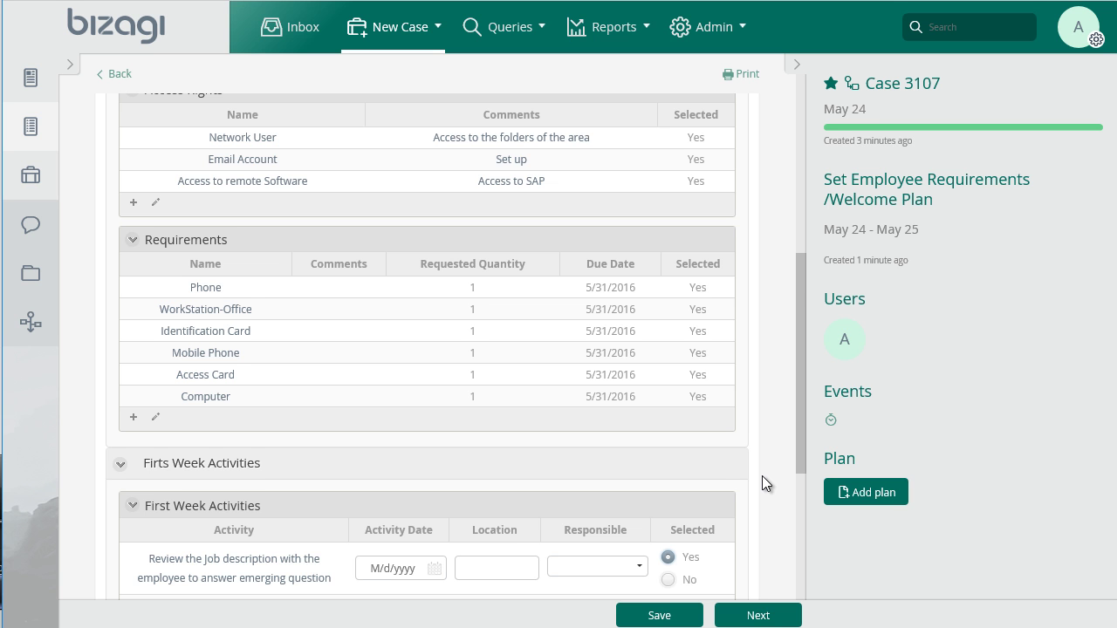
{"action": "scroll", "coordinate": [761, 475], "scroll_direction": "down", "scroll_amount": 2}
{"action": "scroll", "coordinate": [756, 478], "scroll_direction": "down", "scroll_amount": 2}
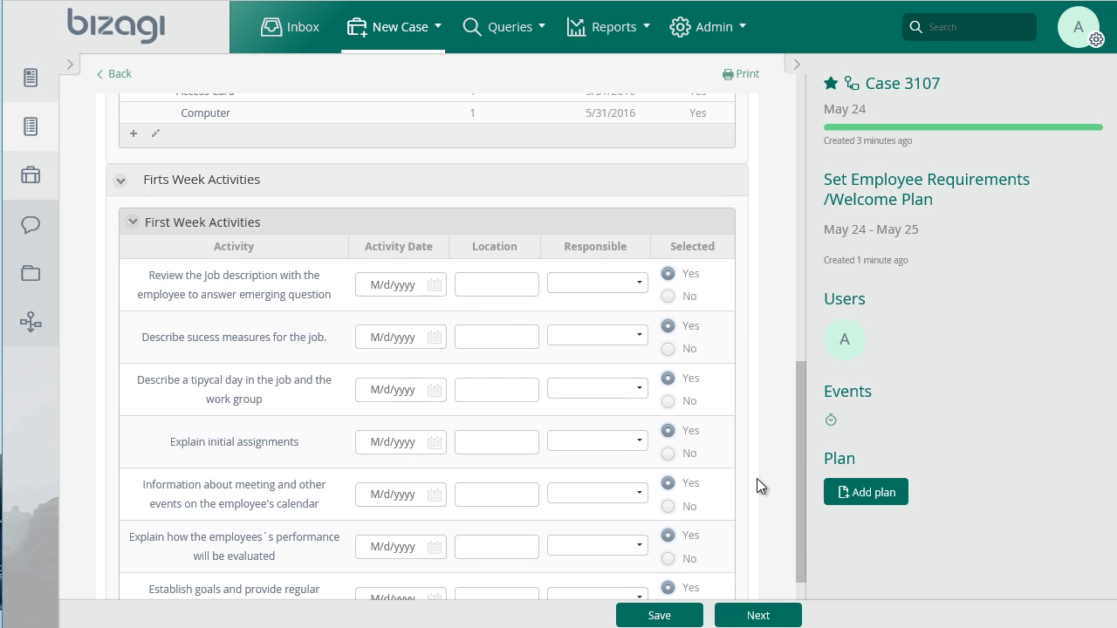
{"action": "left_click", "coordinate": [438, 290]}
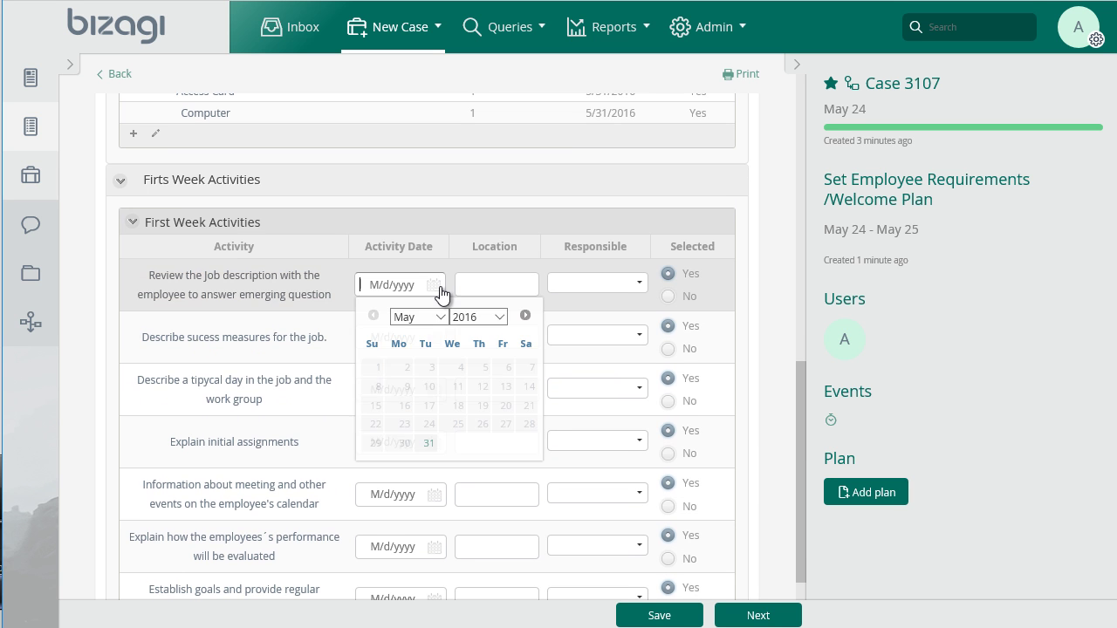
{"action": "left_click", "coordinate": [428, 443]}
{"action": "left_click", "coordinate": [526, 283]}
{"action": "type", "text": "Smith"}
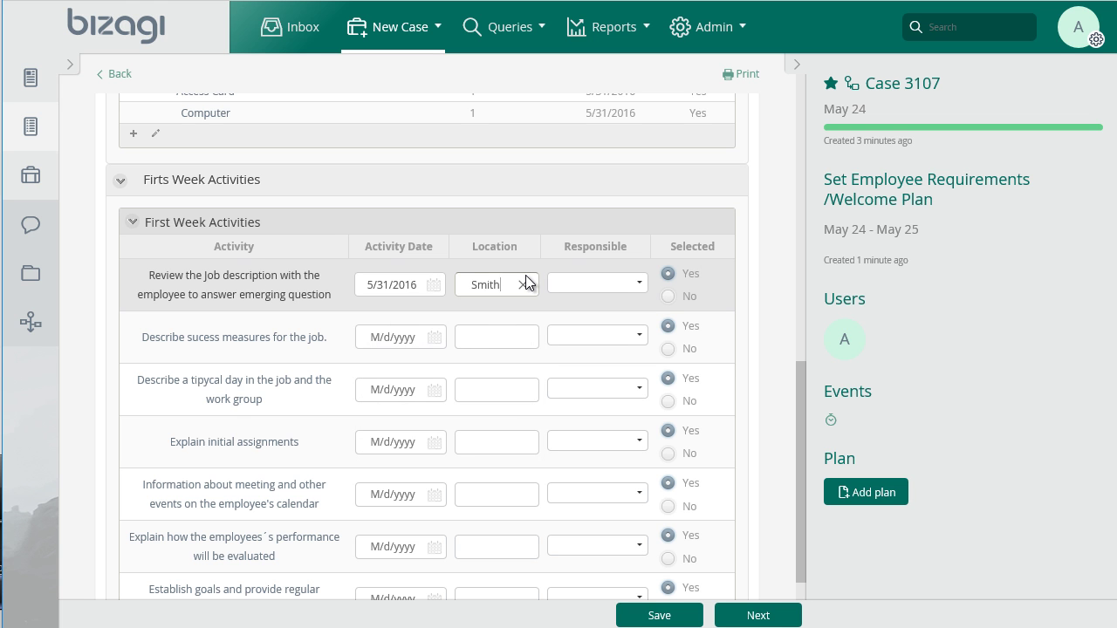
{"action": "type", "text": "'s Office"}
{"action": "left_click", "coordinate": [641, 284]}
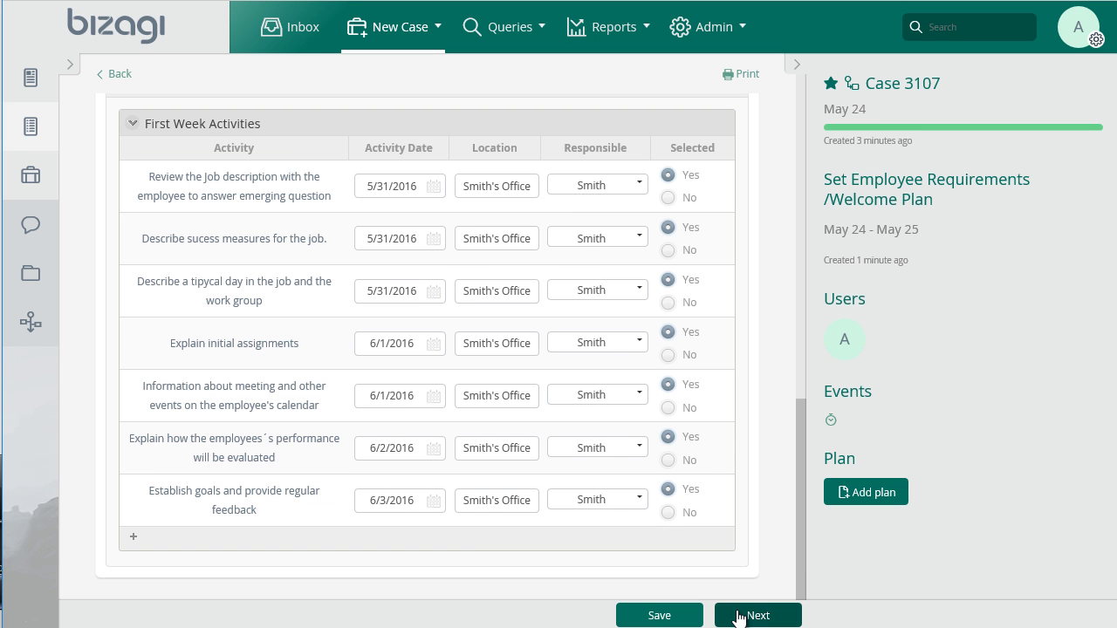
Step: Advance to Grant IT Access Rights and enter the Network User's username and password as its comment
{"action": "left_click", "coordinate": [740, 617]}
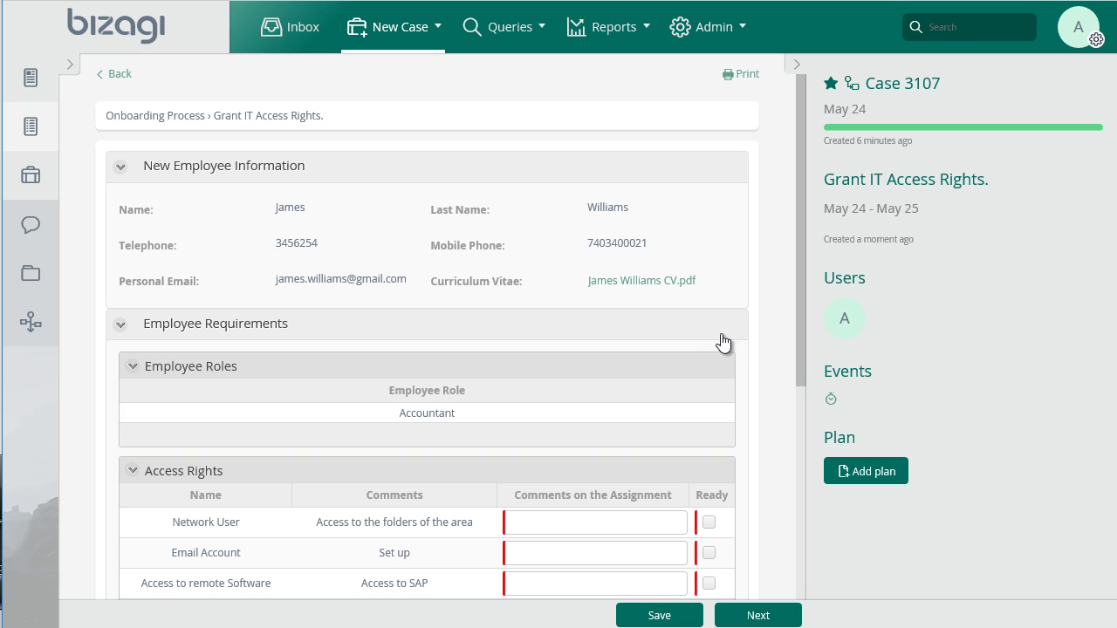
{"action": "scroll", "coordinate": [702, 352], "scroll_direction": "down", "scroll_amount": 3}
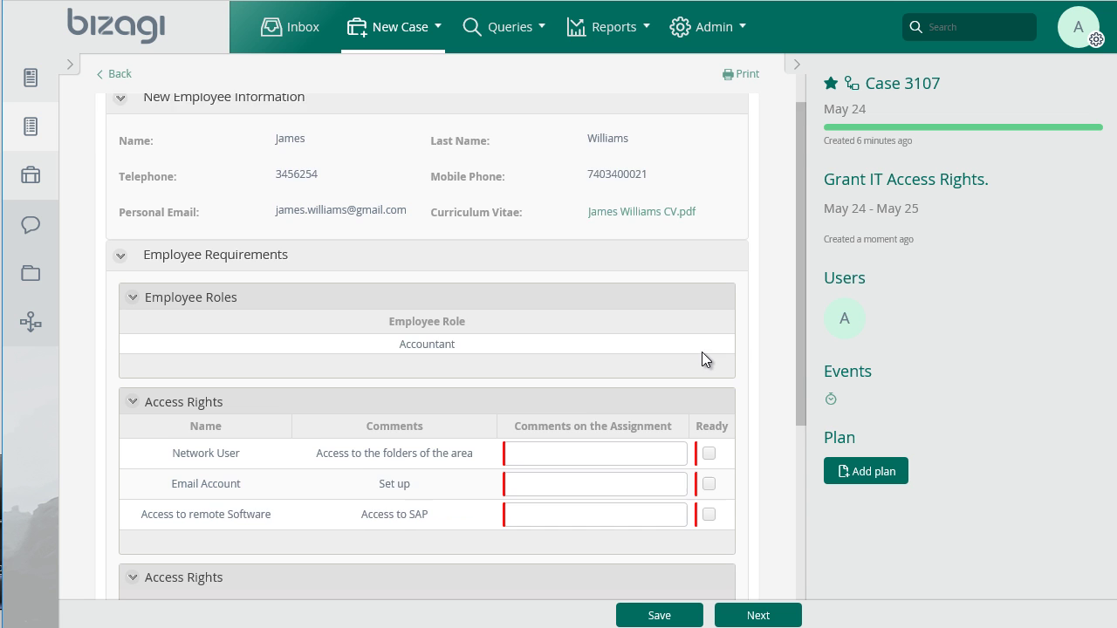
{"action": "left_click", "coordinate": [622, 351]}
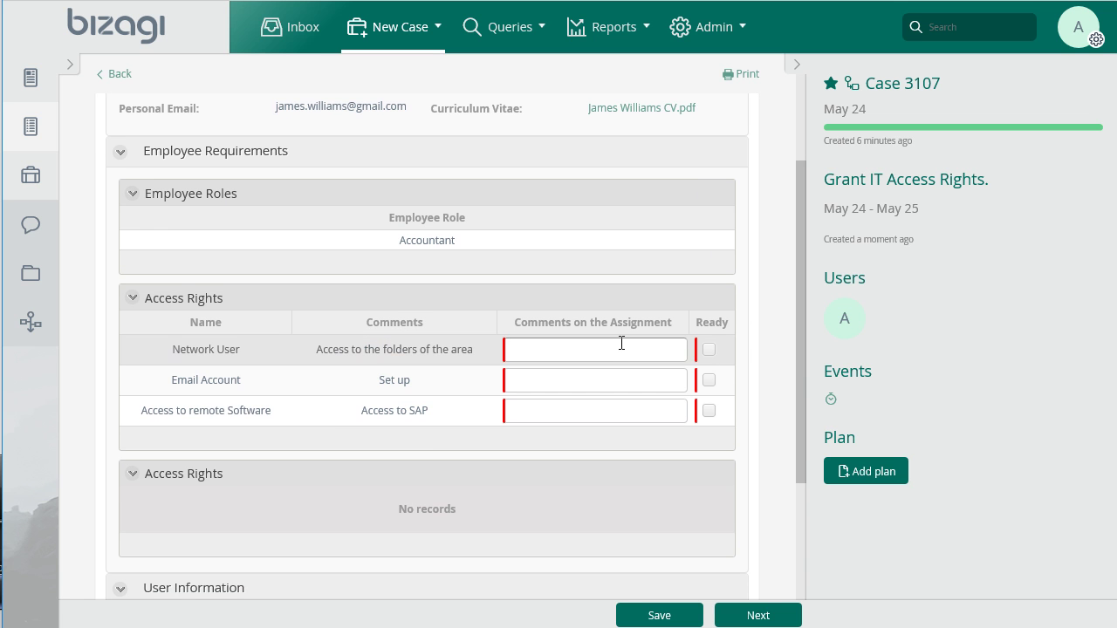
Step: Comment Email Account with the employee's e-mail and remote Software with 'Done', mark both ready, and submit
{"action": "left_click", "coordinate": [623, 378]}
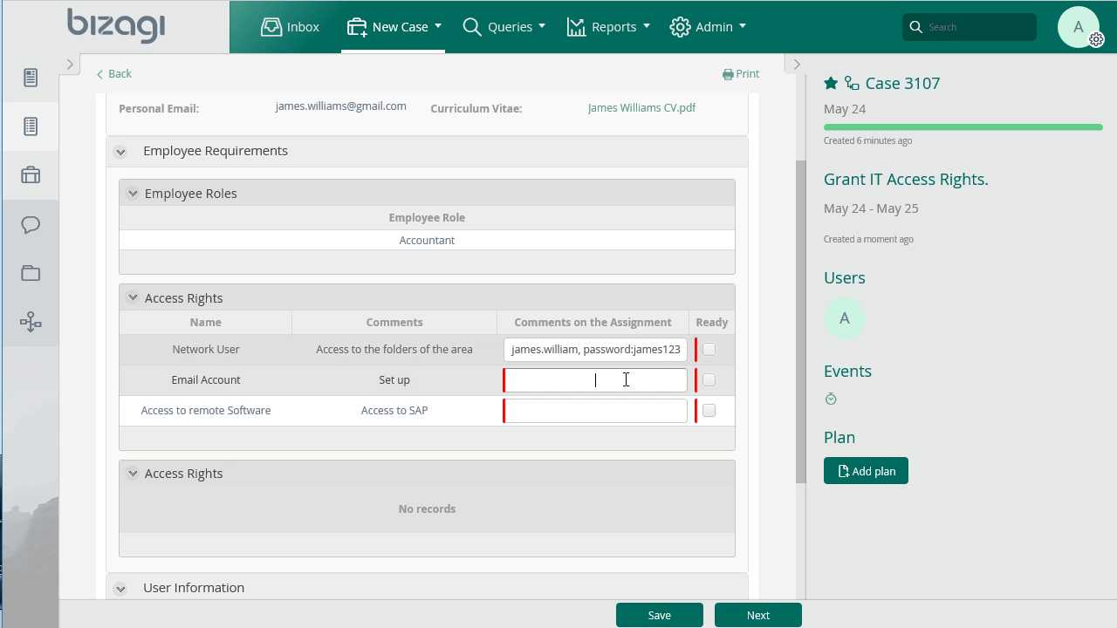
{"action": "left_click", "coordinate": [709, 379]}
{"action": "left_click", "coordinate": [668, 406]}
{"action": "type", "text": "Done"}
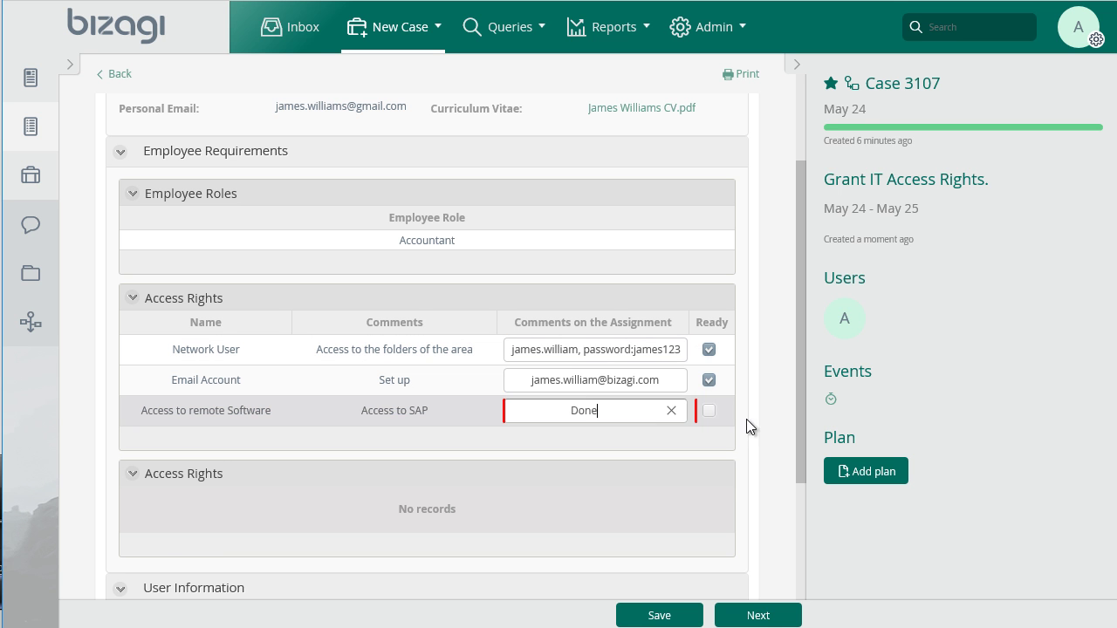
{"action": "left_click", "coordinate": [709, 410]}
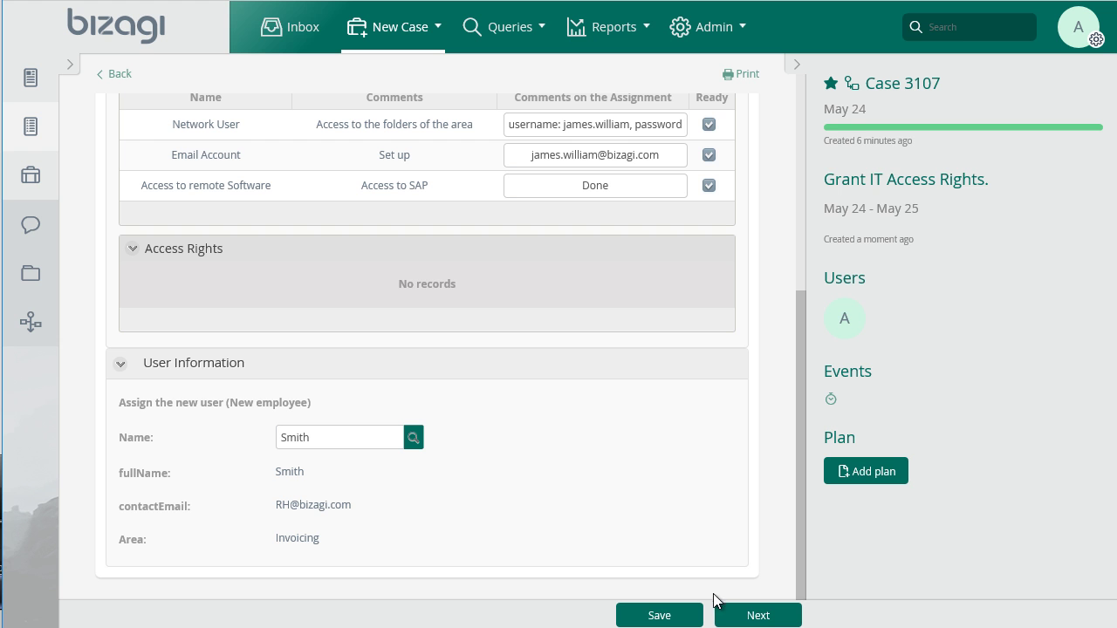
{"action": "left_click", "coordinate": [730, 617]}
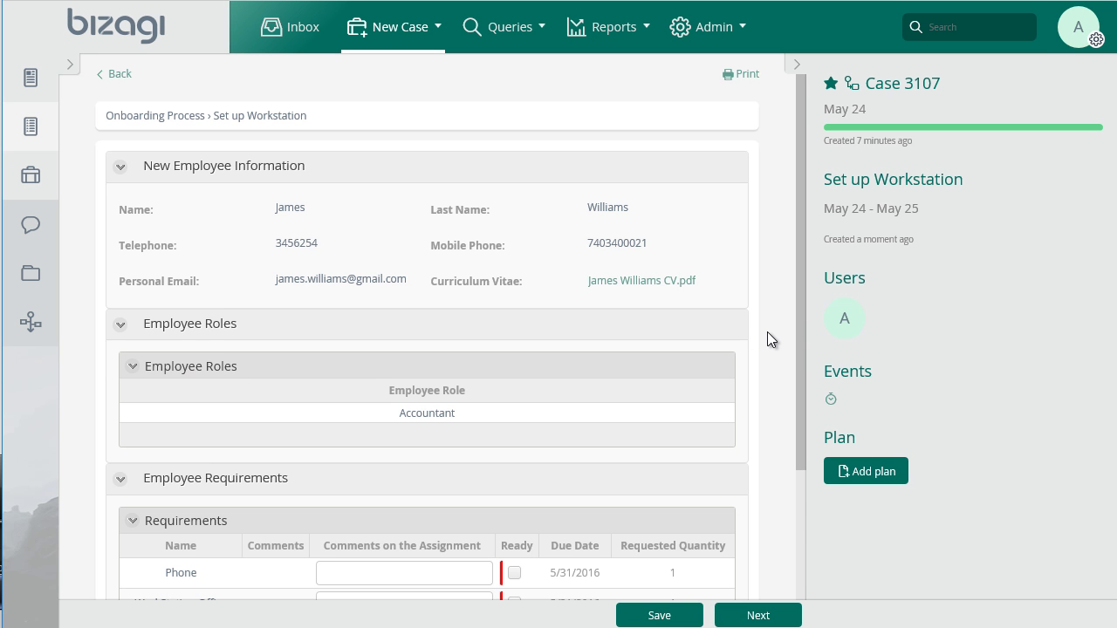
Step: Note the office phone extension and mobile number, and mark all five workstation requirements ready
{"action": "scroll", "coordinate": [767, 332], "scroll_direction": "down", "scroll_amount": 3}
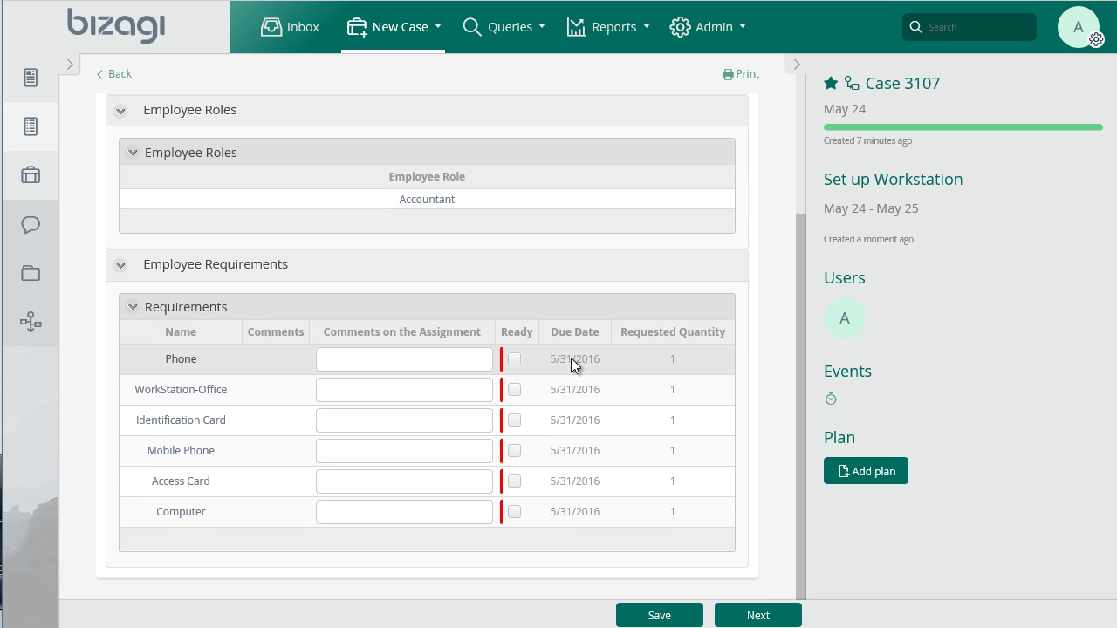
{"action": "left_click", "coordinate": [477, 367]}
{"action": "type", "text": "3457852 ext 123"}
{"action": "left_click", "coordinate": [514, 358]}
{"action": "left_click", "coordinate": [514, 390]}
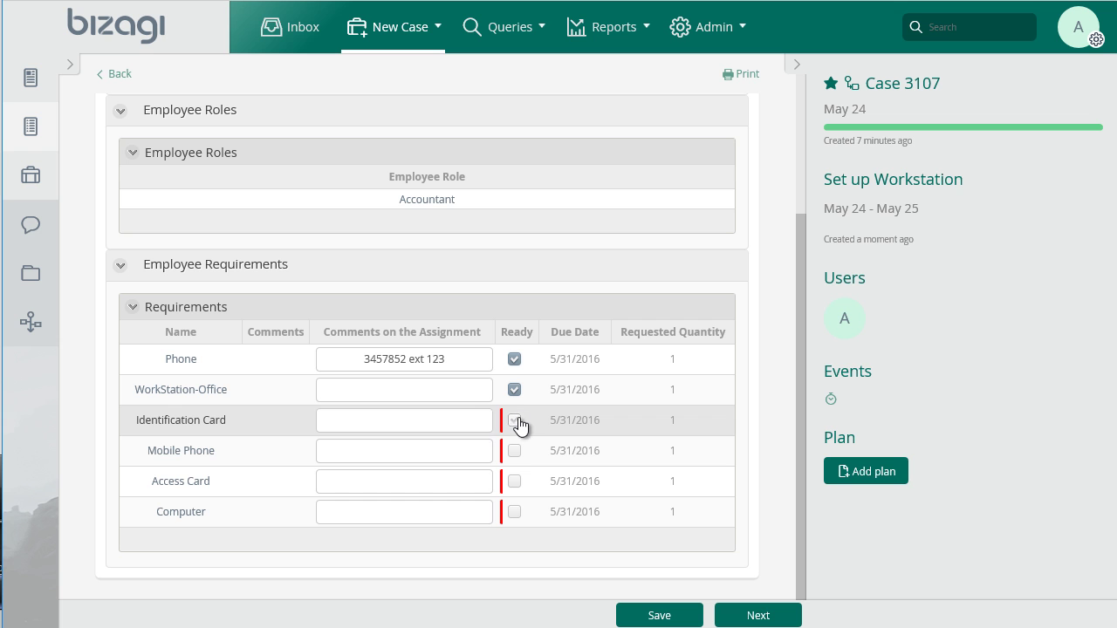
{"action": "left_click", "coordinate": [514, 421]}
{"action": "key", "text": "Tab"}
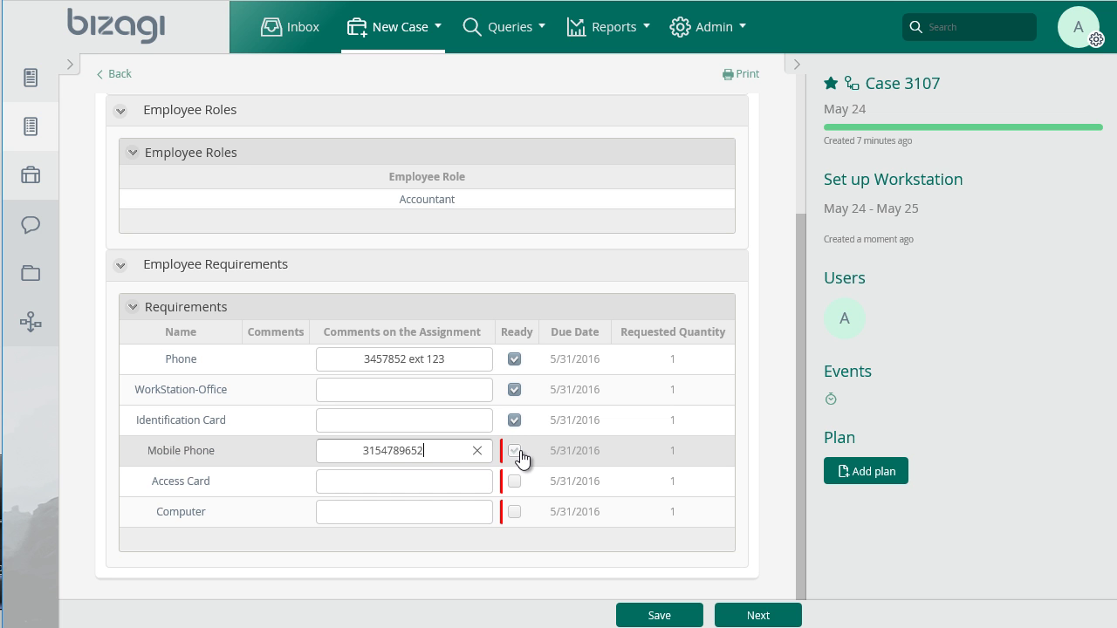
{"action": "left_click", "coordinate": [515, 451]}
{"action": "left_click", "coordinate": [514, 481]}
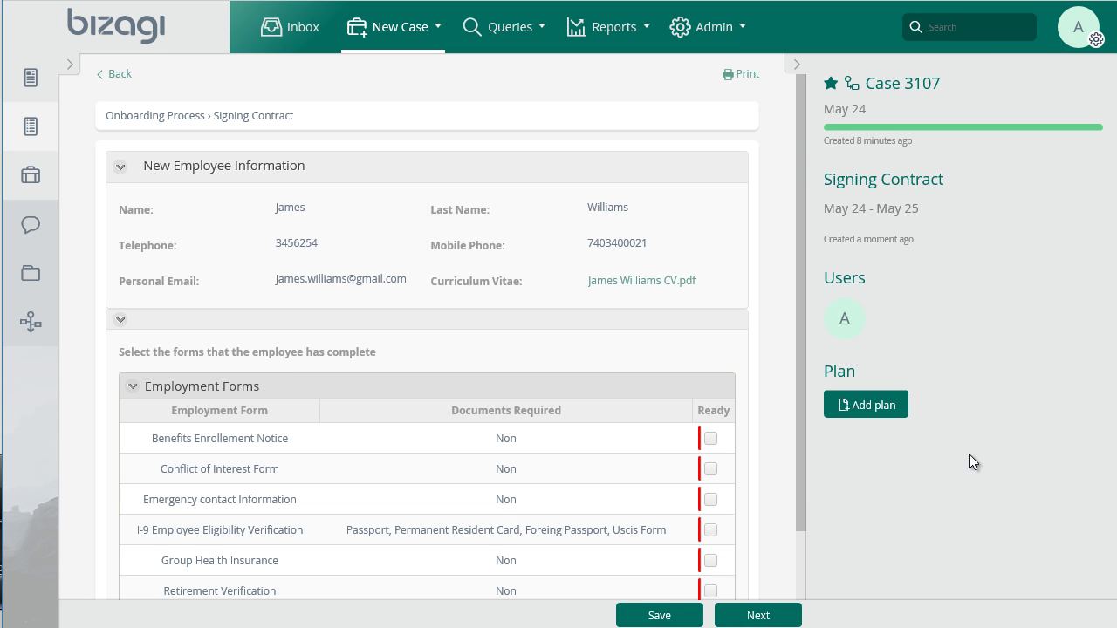
Step: Mark Benefits Enrollment through Contract employment forms ready and submit Signing Contract
{"action": "scroll", "coordinate": [747, 472], "scroll_direction": "down", "scroll_amount": 2}
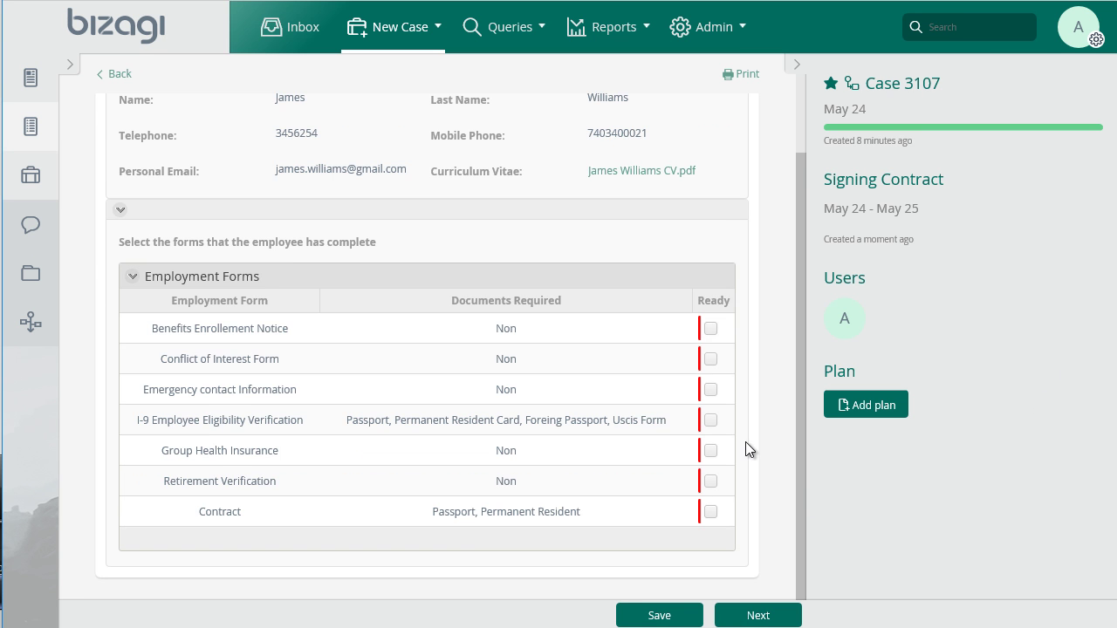
{"action": "left_click", "coordinate": [711, 329]}
{"action": "left_click", "coordinate": [710, 361]}
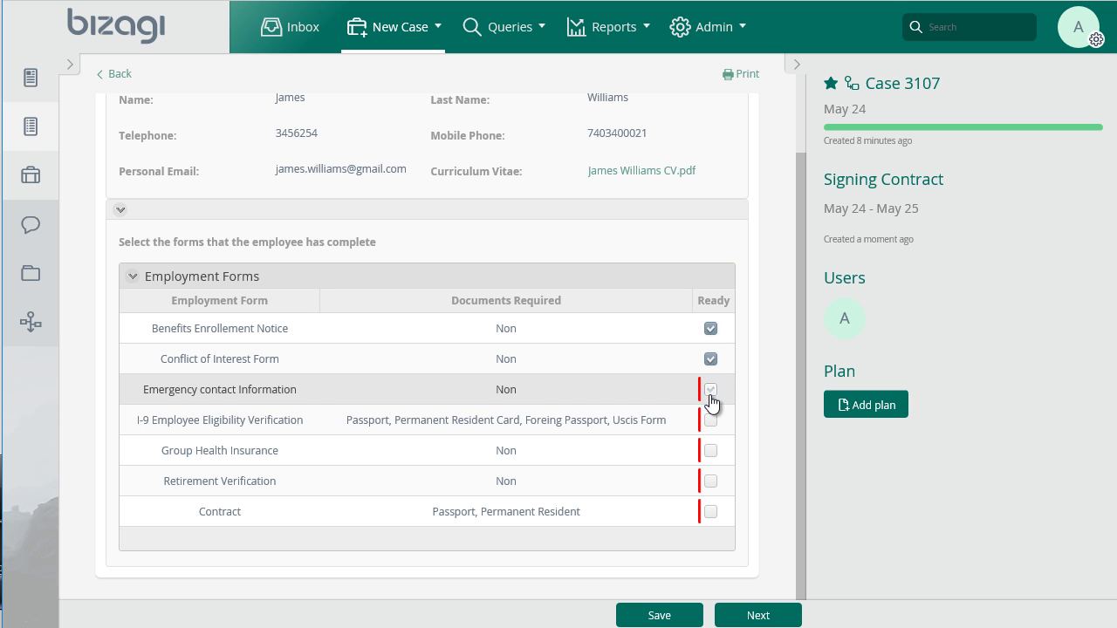
{"action": "left_click", "coordinate": [710, 391]}
{"action": "left_click", "coordinate": [710, 422]}
{"action": "left_click", "coordinate": [710, 452]}
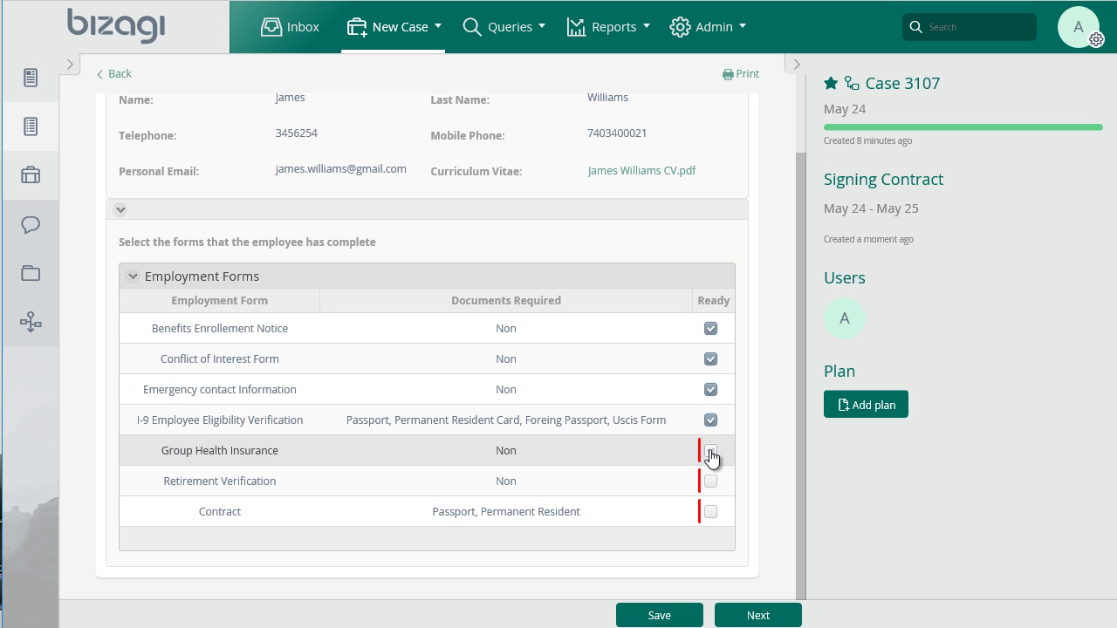
{"action": "left_click", "coordinate": [710, 482]}
{"action": "left_click", "coordinate": [711, 514]}
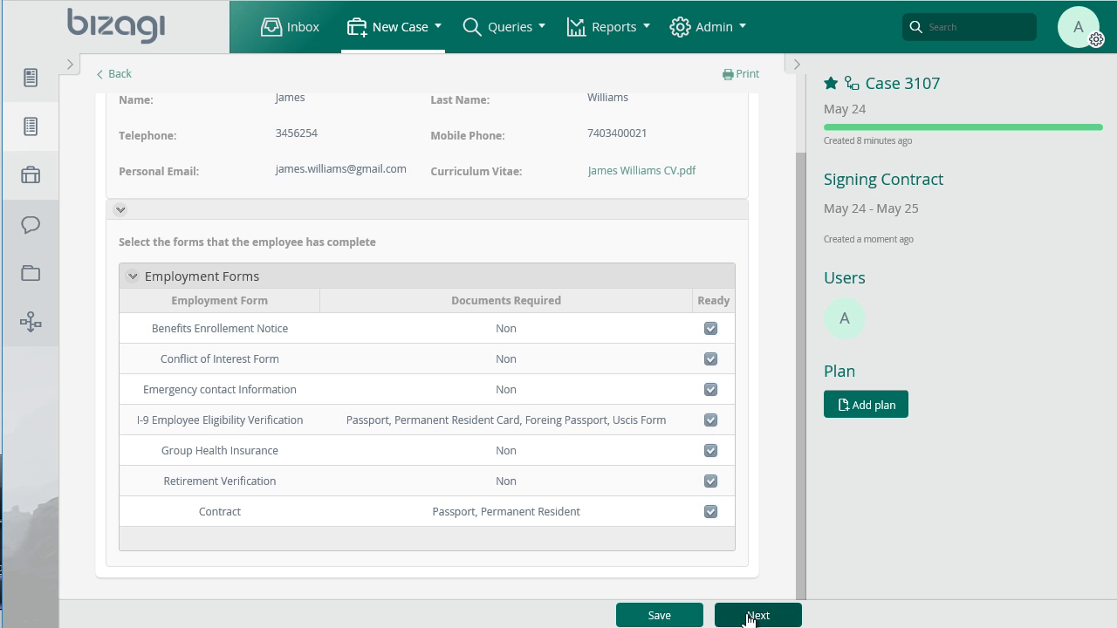
{"action": "left_click", "coordinate": [749, 615]}
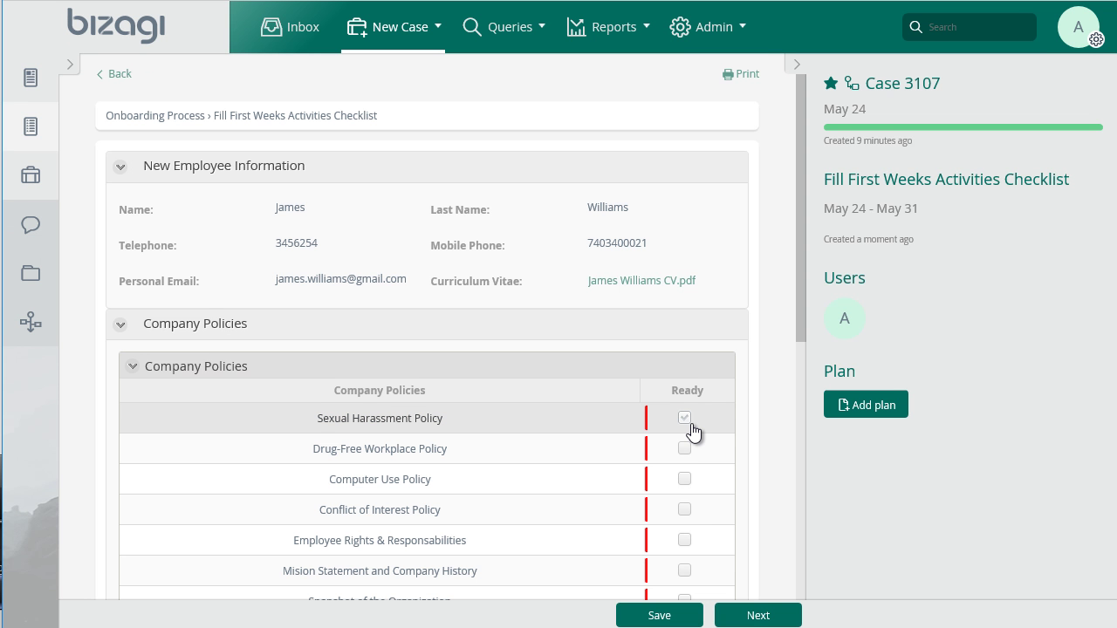
Step: Mark all eight company policies ready, from Sexual Harassment Policy to Dress Code
{"action": "left_click", "coordinate": [686, 422]}
{"action": "left_click", "coordinate": [690, 452]}
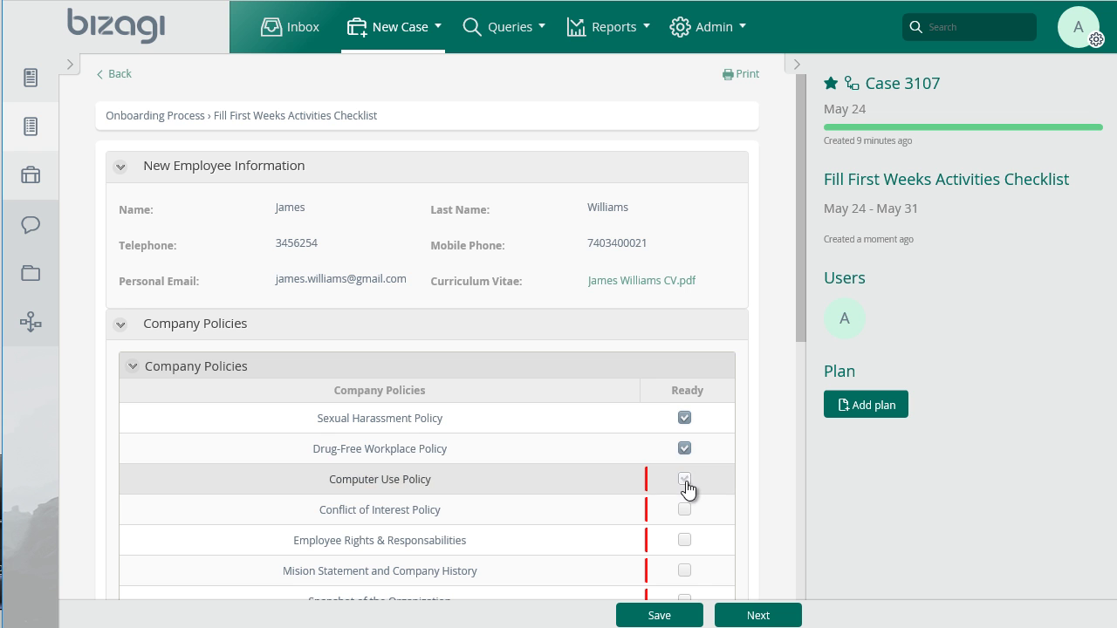
{"action": "left_click", "coordinate": [688, 485]}
{"action": "left_click", "coordinate": [687, 513]}
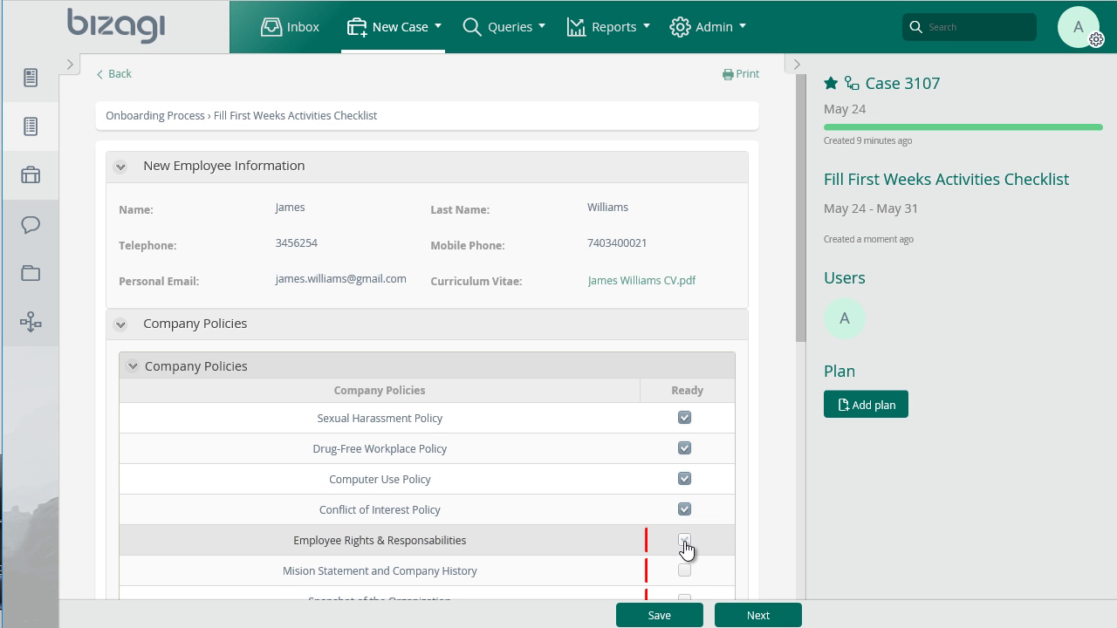
{"action": "left_click", "coordinate": [686, 551]}
{"action": "left_click", "coordinate": [686, 571]}
{"action": "scroll", "coordinate": [688, 566], "scroll_direction": "down", "scroll_amount": 1}
{"action": "left_click", "coordinate": [684, 567]}
{"action": "left_click", "coordinate": [684, 597]}
{"action": "scroll", "coordinate": [688, 576], "scroll_direction": "down", "scroll_amount": 6}
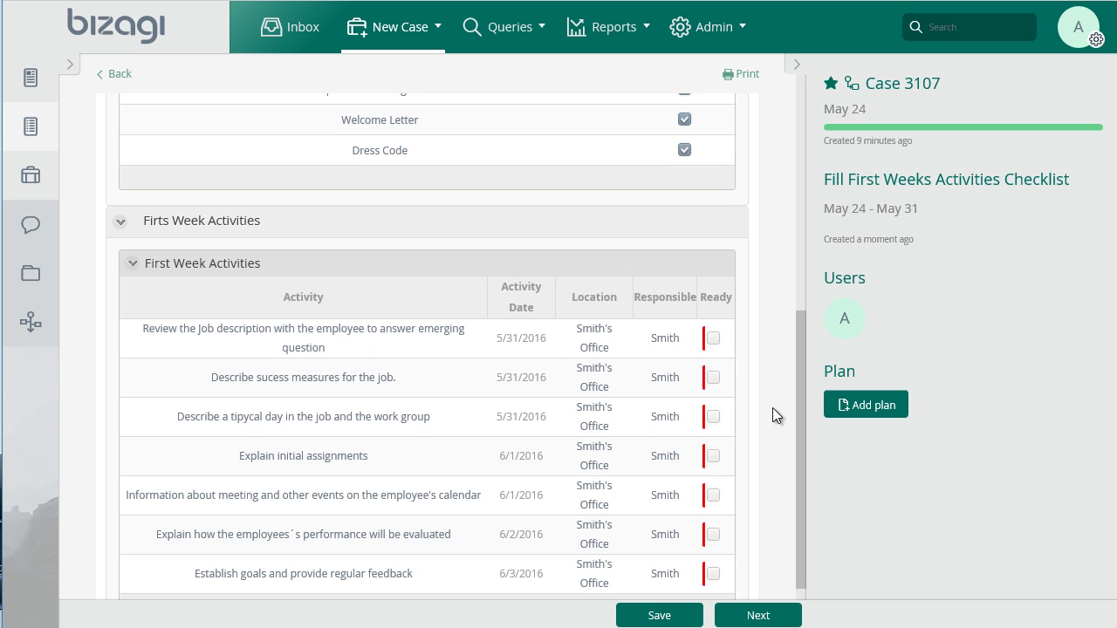
Step: Mark all seven first-week activities ready, from job description review to goals and feedback
{"action": "left_click", "coordinate": [713, 333]}
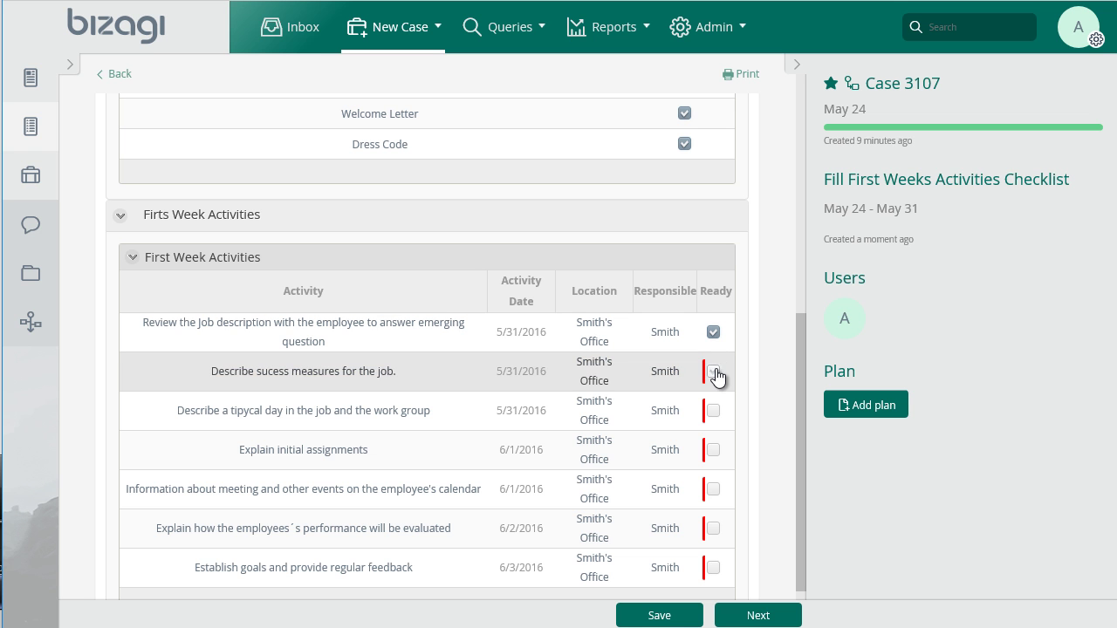
{"action": "left_click", "coordinate": [713, 371]}
{"action": "left_click", "coordinate": [713, 410]}
{"action": "left_click", "coordinate": [713, 450]}
{"action": "left_click", "coordinate": [713, 488]}
{"action": "left_click", "coordinate": [713, 528]}
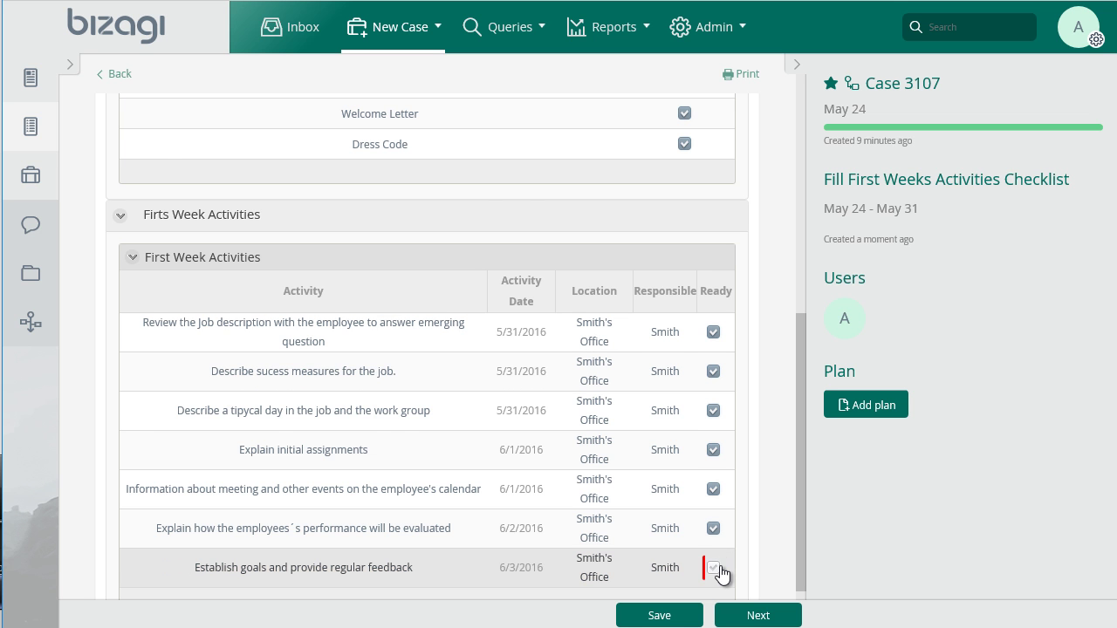
{"action": "left_click", "coordinate": [713, 567]}
{"action": "scroll", "coordinate": [758, 541], "scroll_direction": "down", "scroll_amount": 1}
{"action": "left_click", "coordinate": [756, 614]}
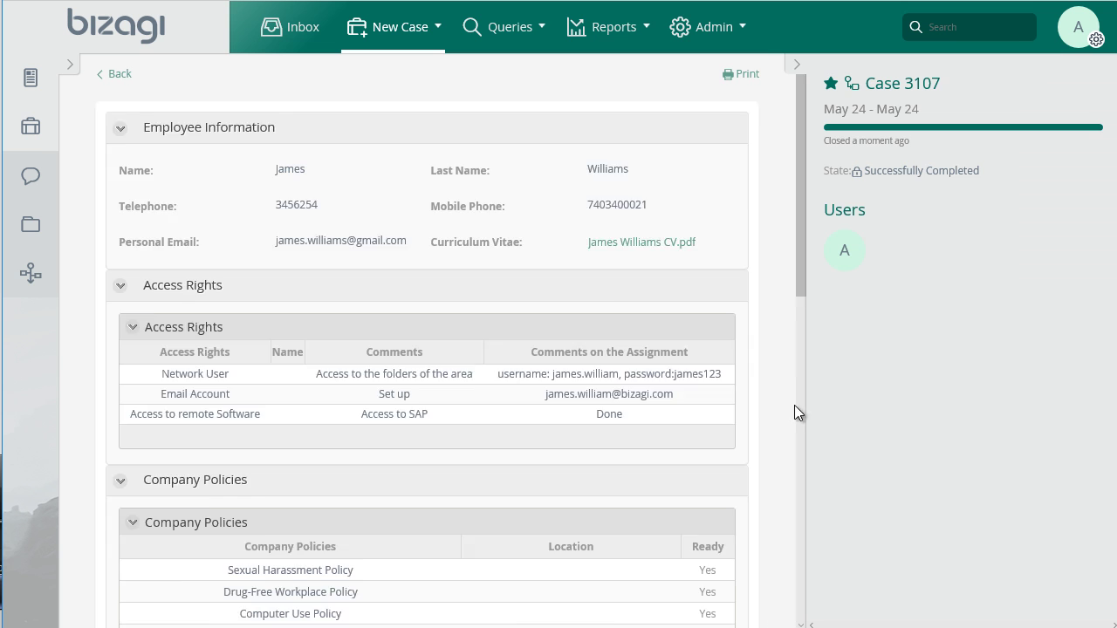
{"action": "scroll", "coordinate": [759, 408], "scroll_direction": "down", "scroll_amount": 2}
{"action": "scroll", "coordinate": [752, 418], "scroll_direction": "down", "scroll_amount": 2}
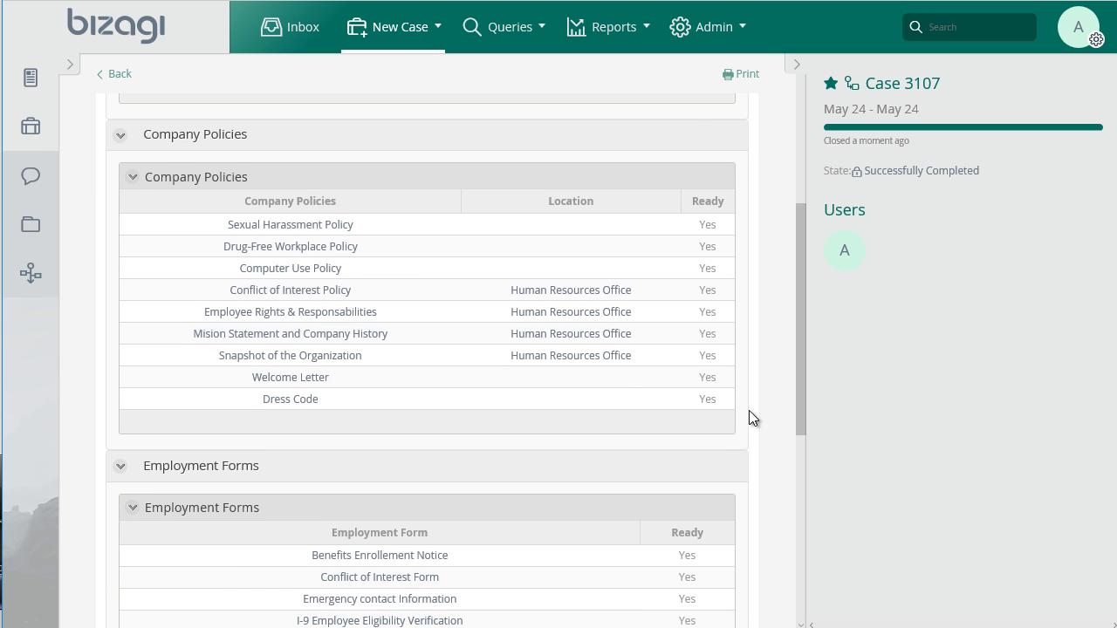